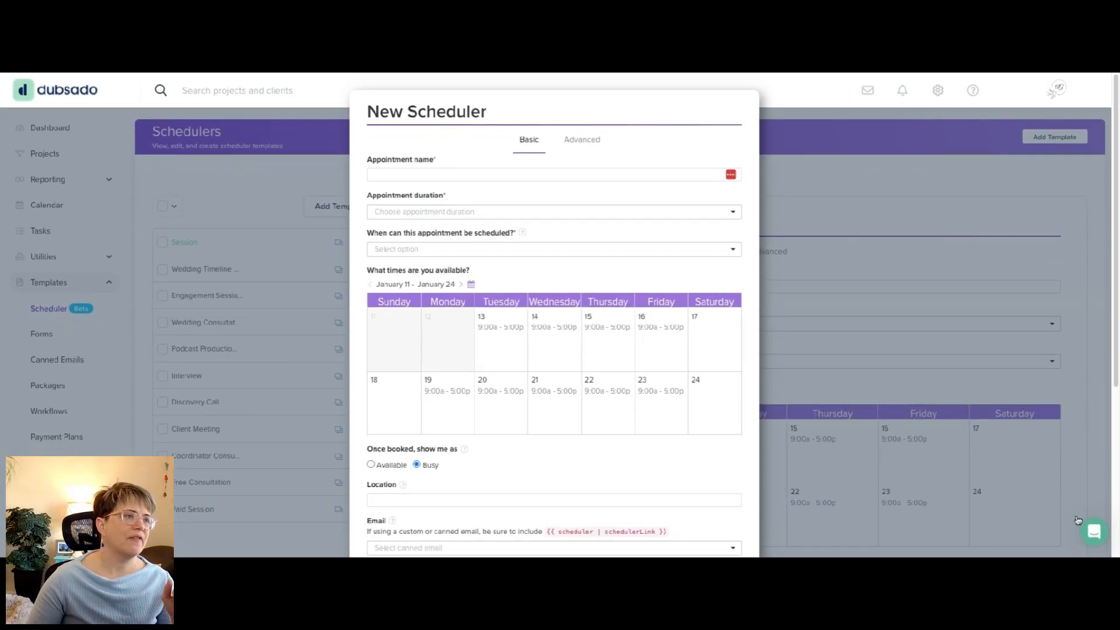
Name the new scheduler appointment "30 Minute Strategy Session" and set its duration to 30 minutes.
left_click(466, 174)
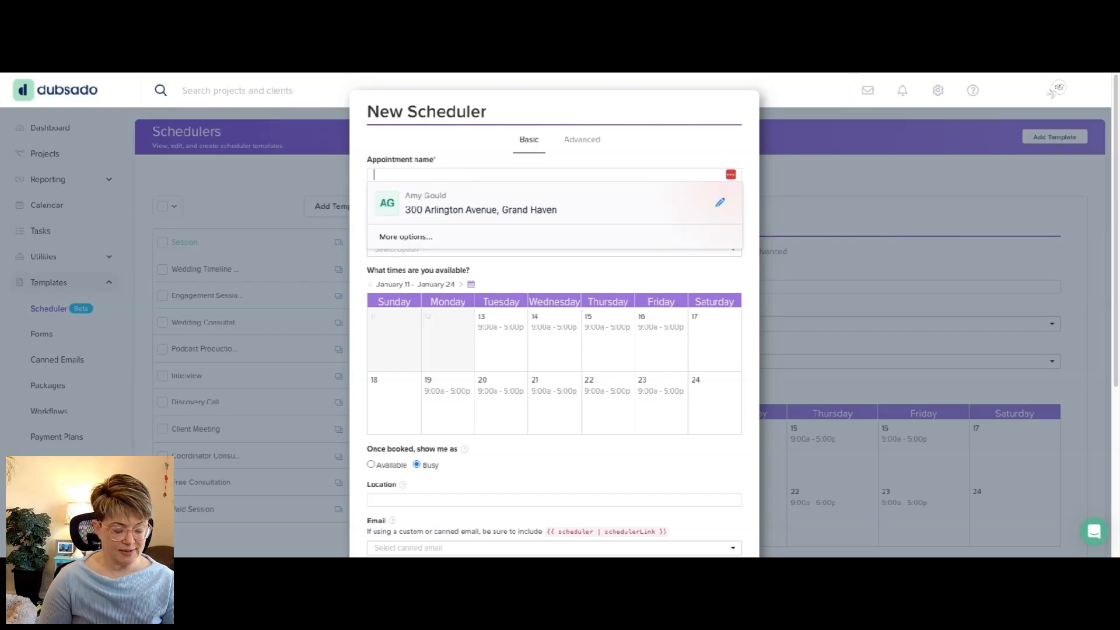
type("30 Minute Strategy Session")
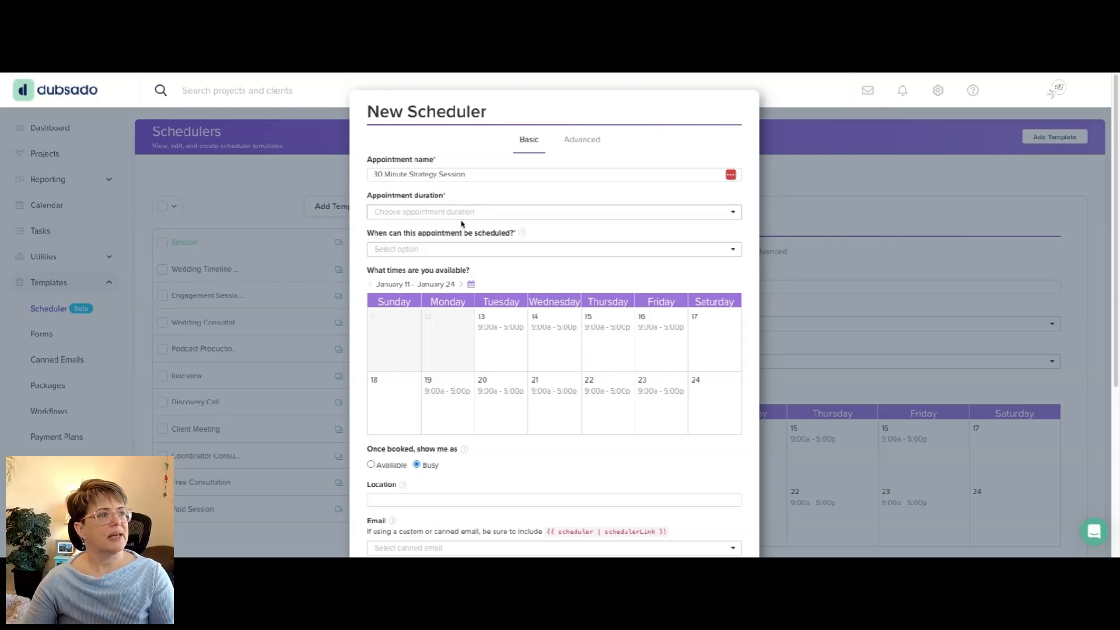
left_click(462, 212)
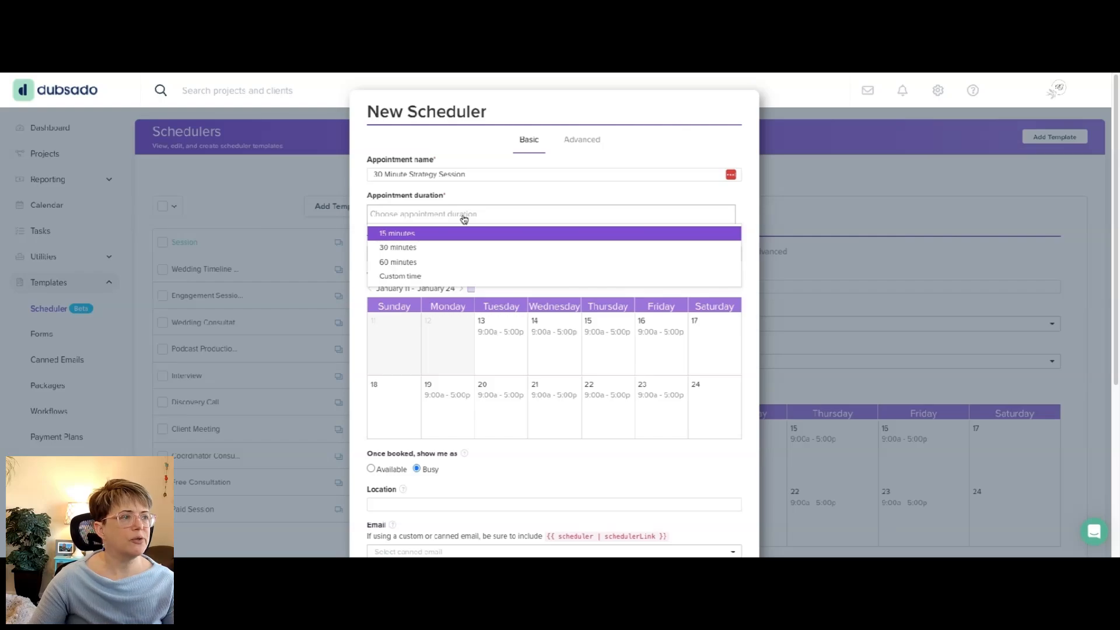
left_click(443, 251)
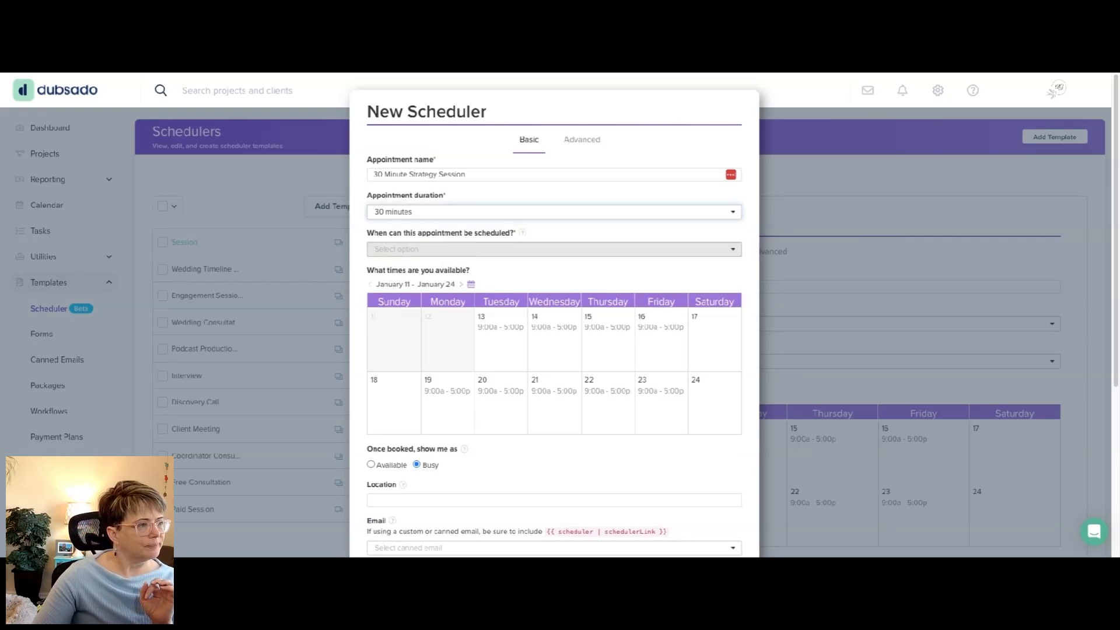
Make the appointment schedulable within a rolling 14-day window.
left_click(413, 250)
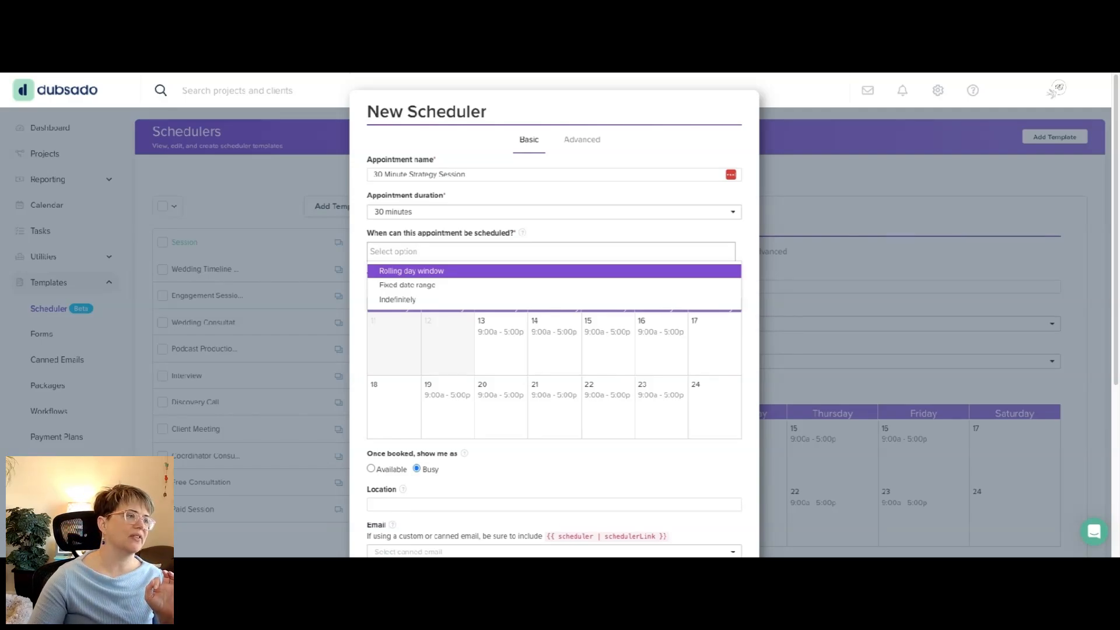
left_click(427, 271)
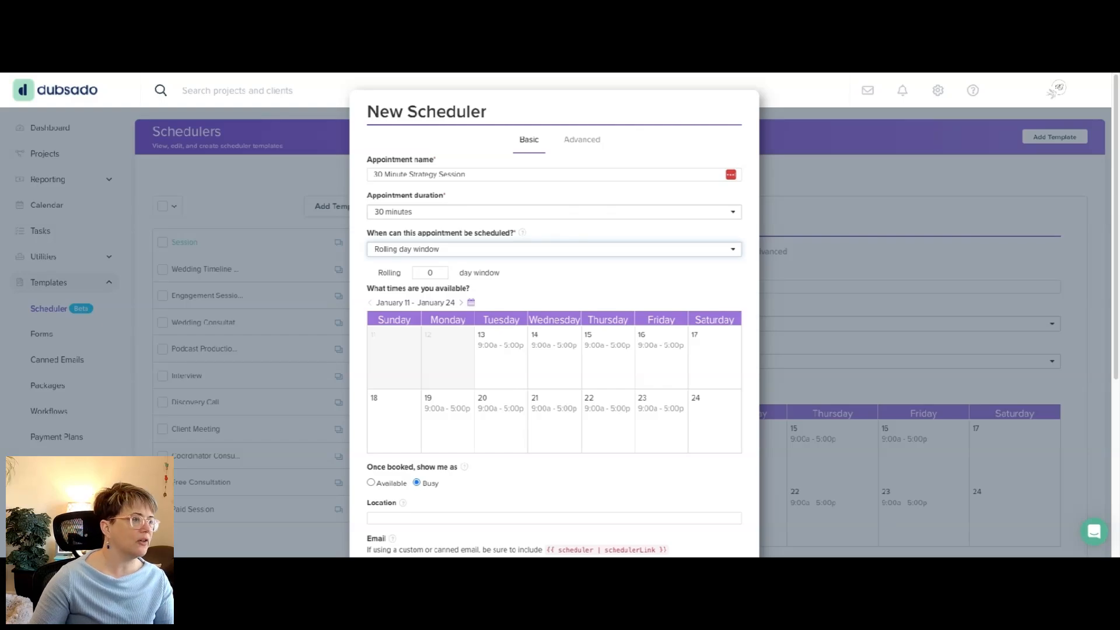
left_click_drag(435, 273, 396, 272)
type("14")
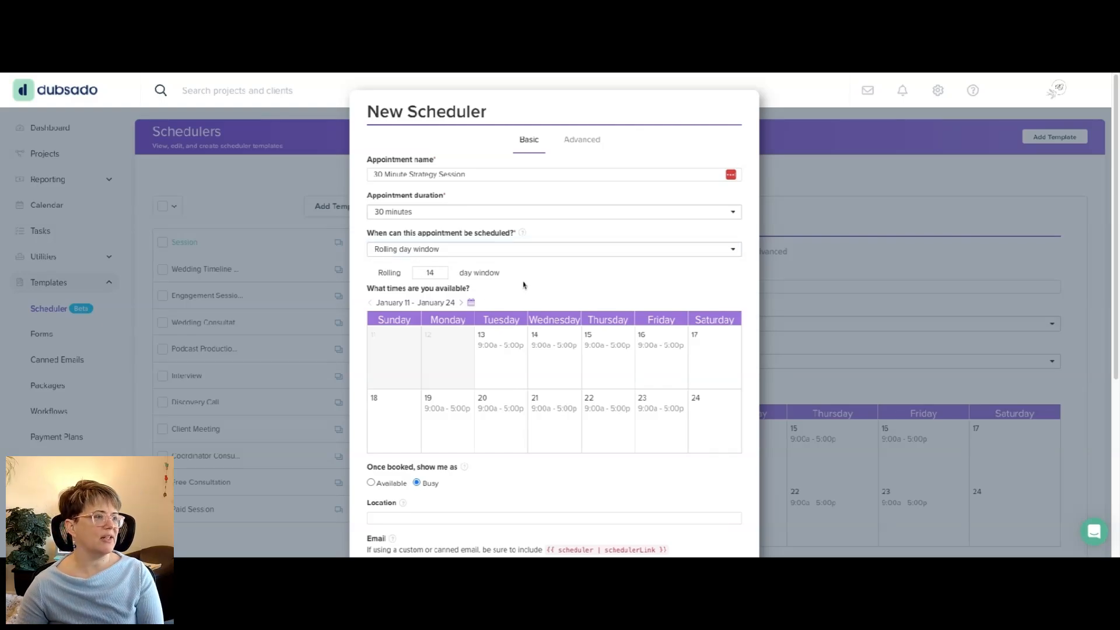
Try the Indefinitely and Fixed date range options for when the appointment can be scheduled, and review the date-range settings.
left_click(455, 257)
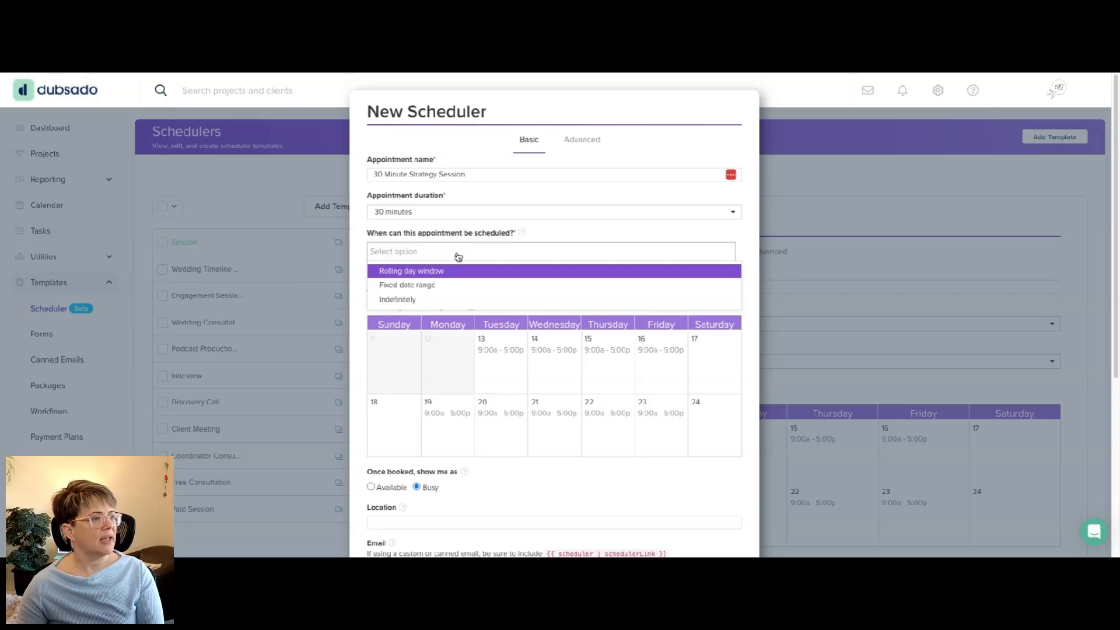
left_click(437, 300)
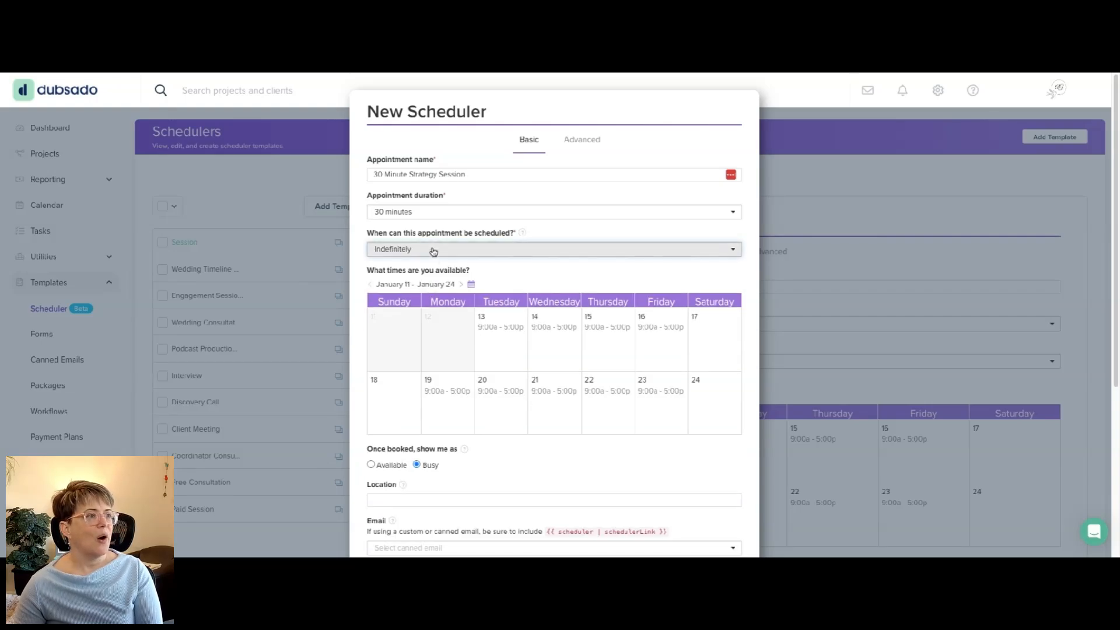
left_click(433, 251)
left_click(413, 284)
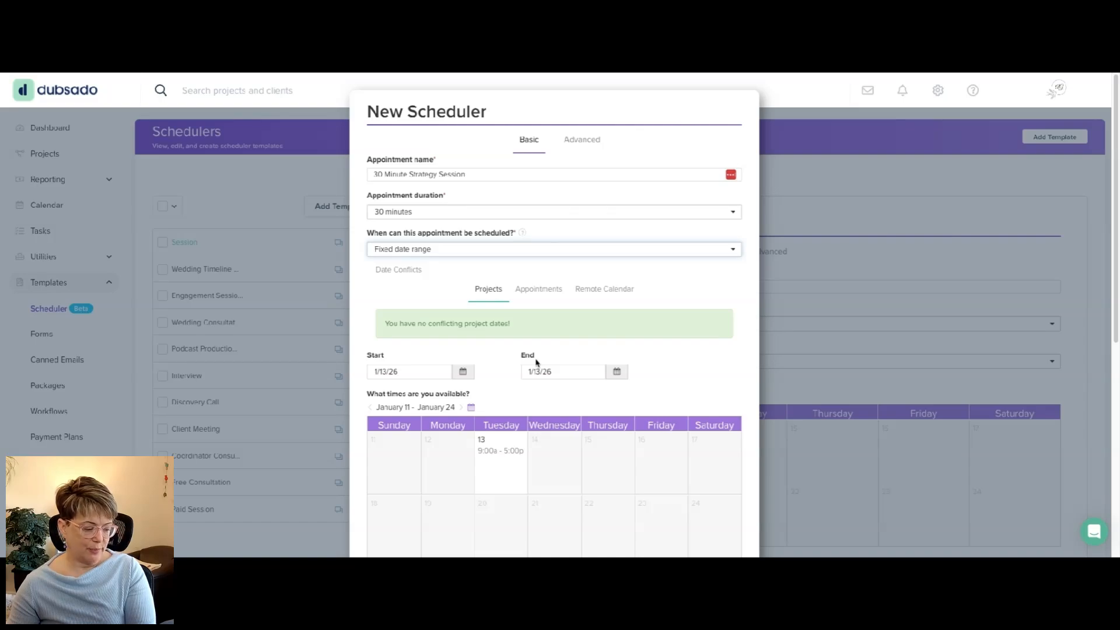
scroll(583, 379, "down", 10)
scroll(654, 405, "up", 7)
scroll(464, 341, "up", 2)
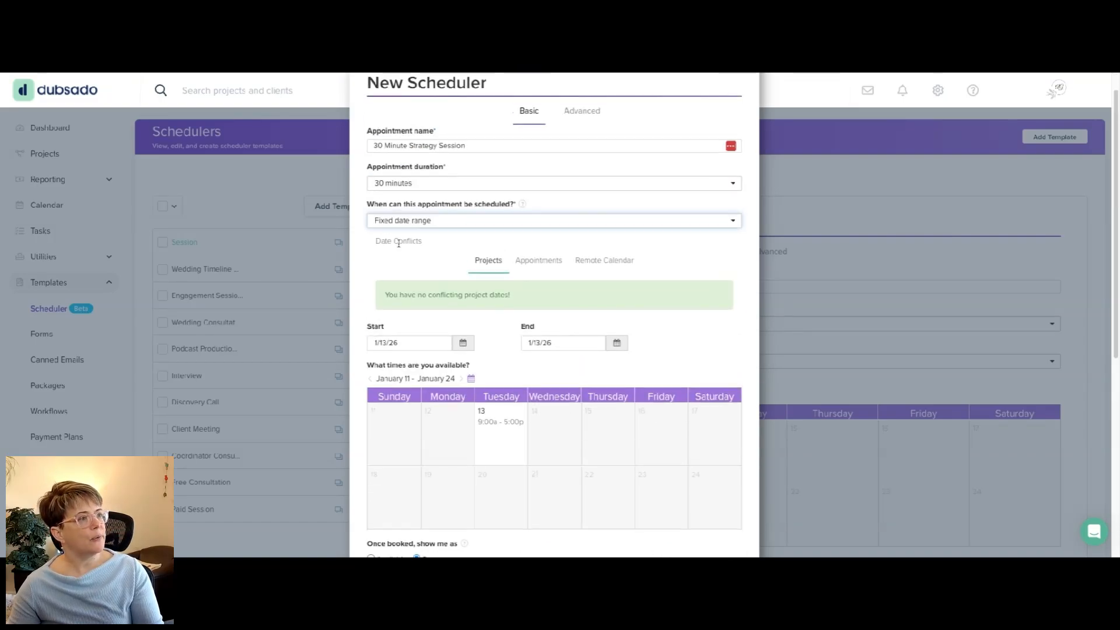
Switch the appointment's scheduling option to Rolling day window and set the window to 14 days.
left_click(404, 227)
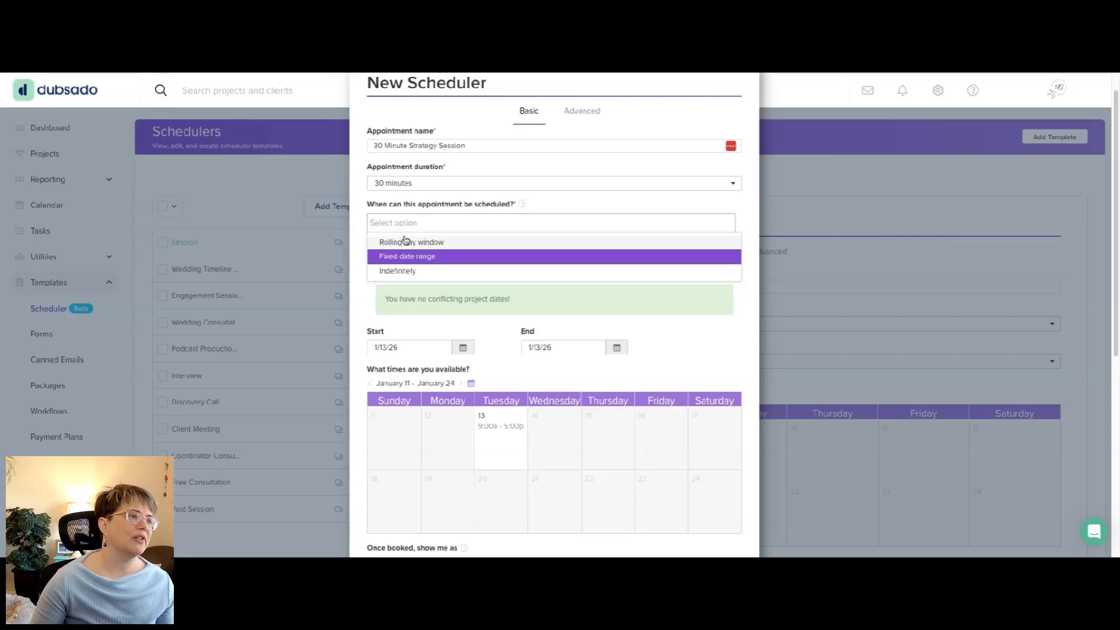
left_click(405, 240)
double_click(429, 244)
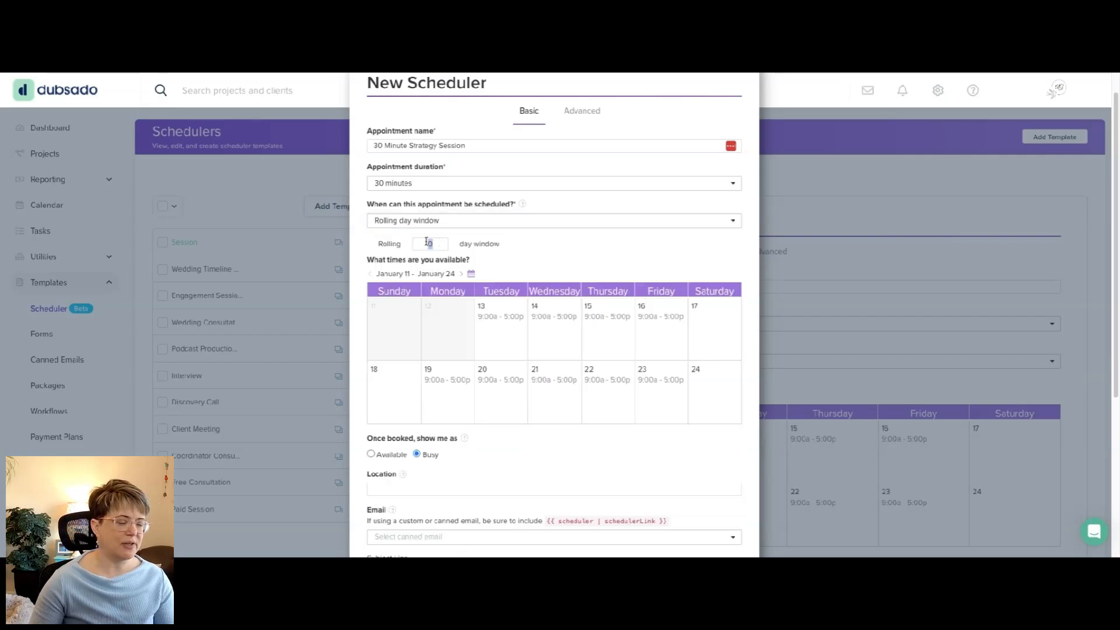
type("14")
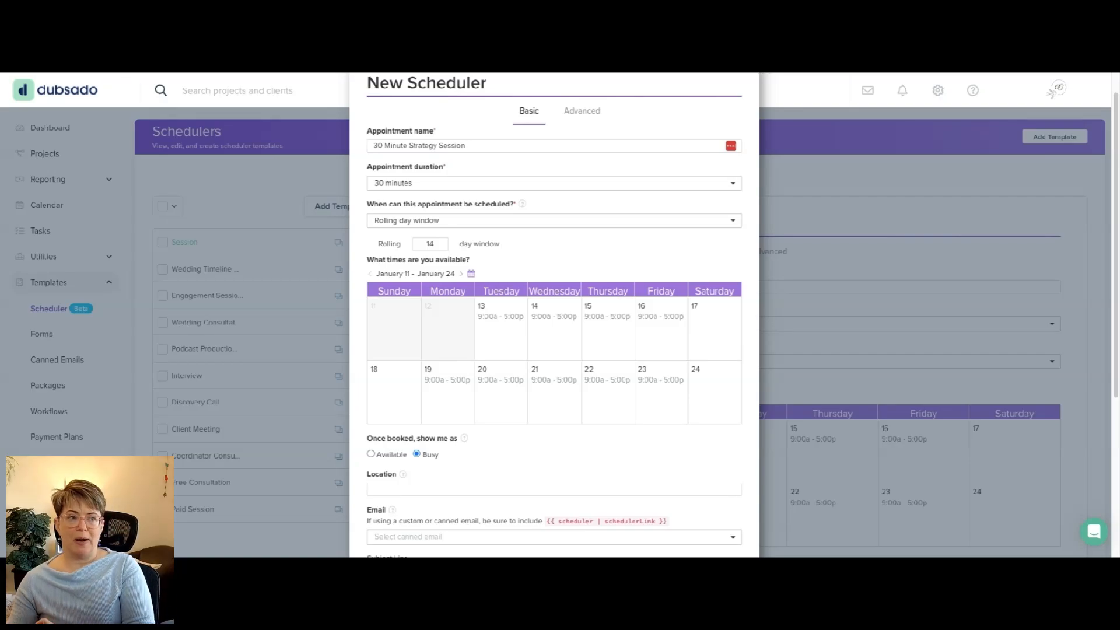
Replace the January 13 time slot with 10:00 AM to 5:00 PM and apply it to all Tuesdays.
left_click(494, 326)
left_click(491, 421)
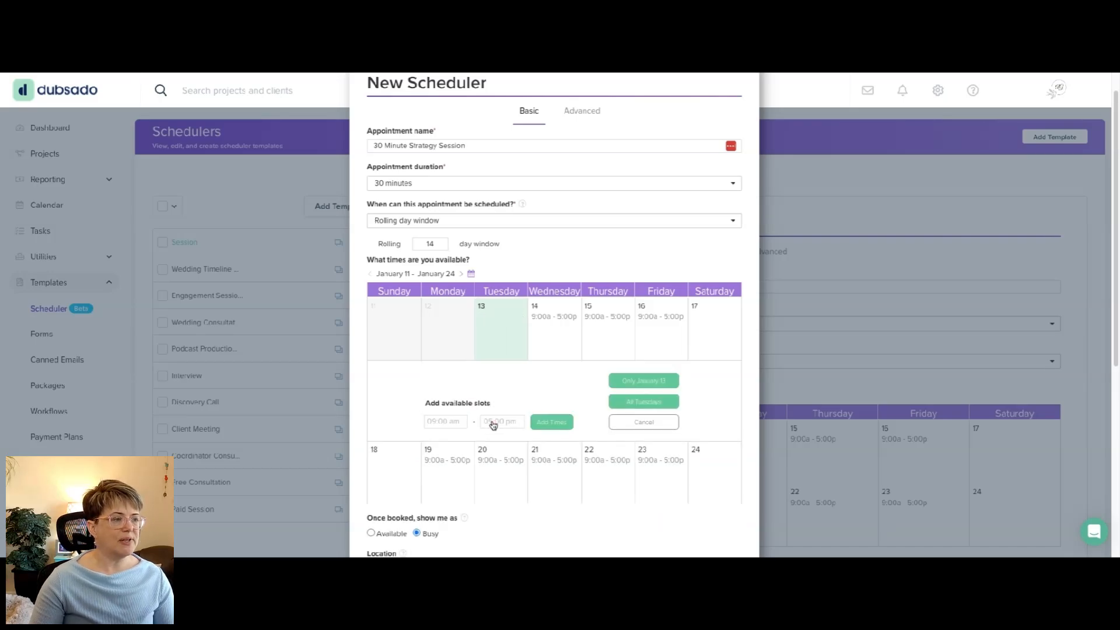
left_click(443, 422)
type("100")
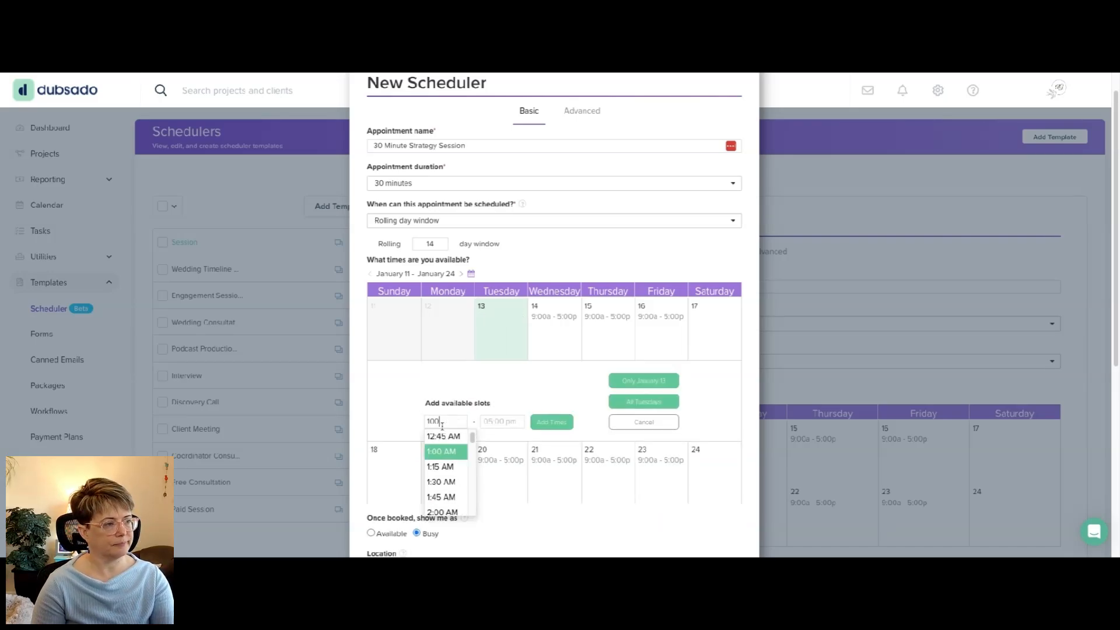
key("Tab")
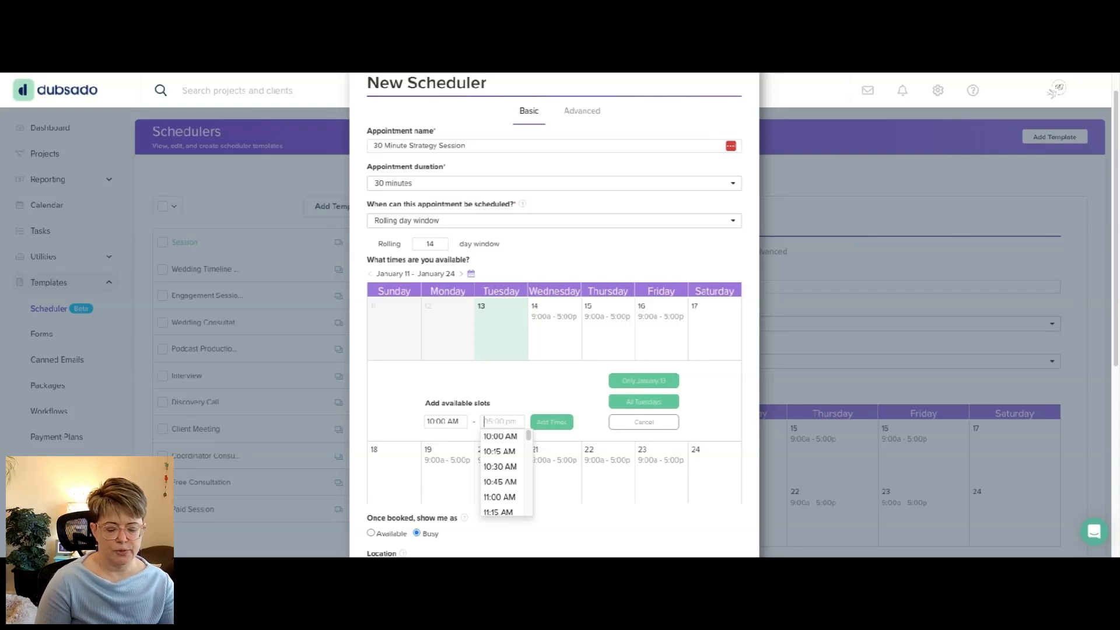
type("5")
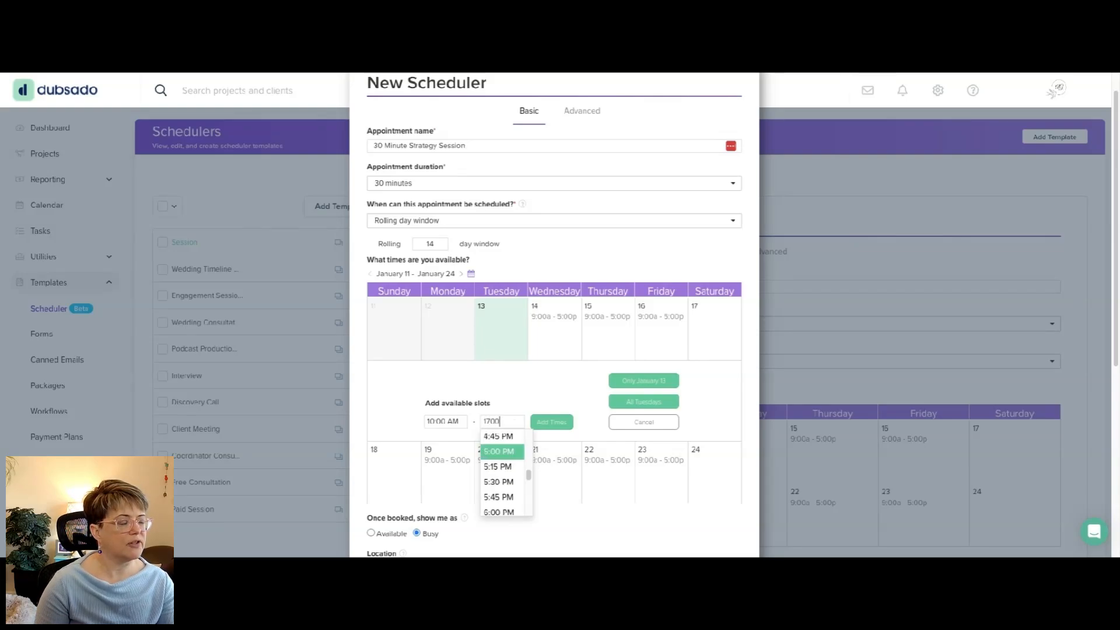
key("Tab")
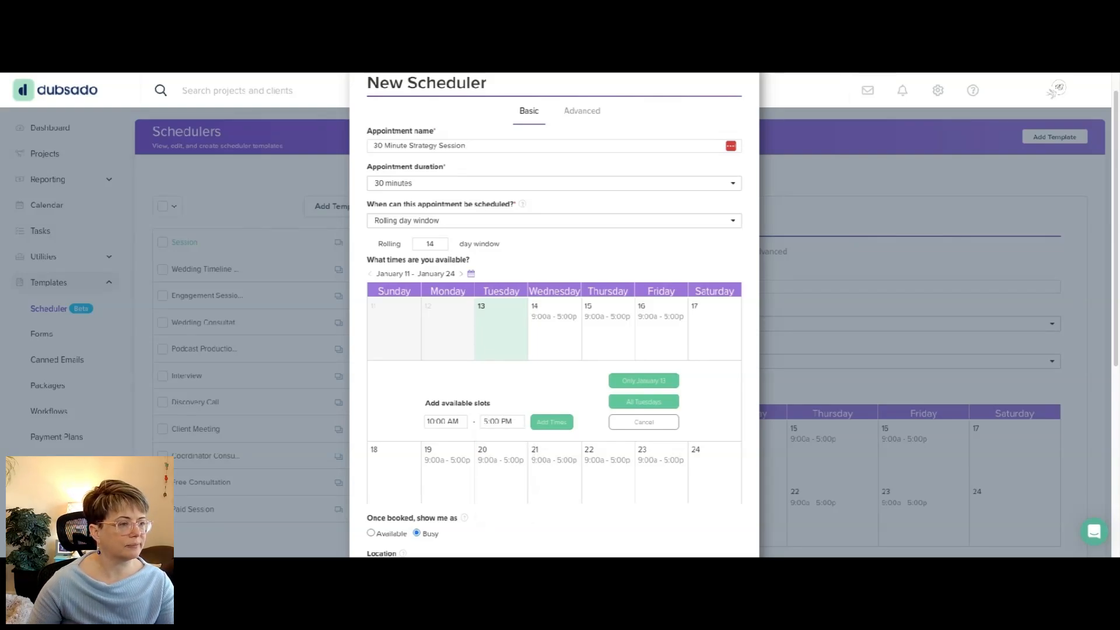
left_click(551, 421)
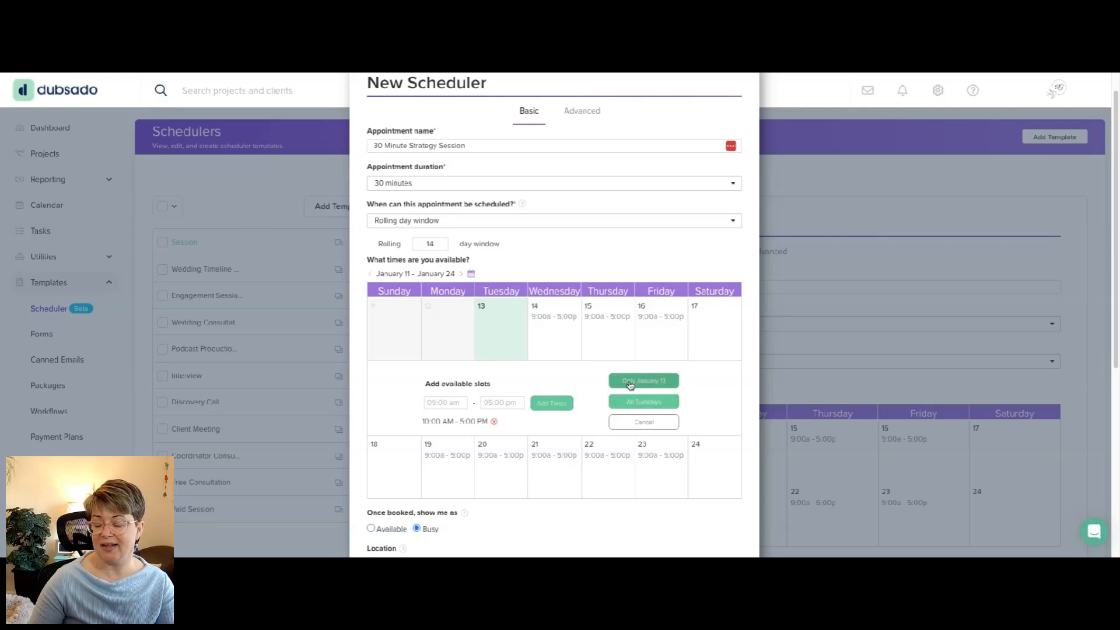
left_click(648, 402)
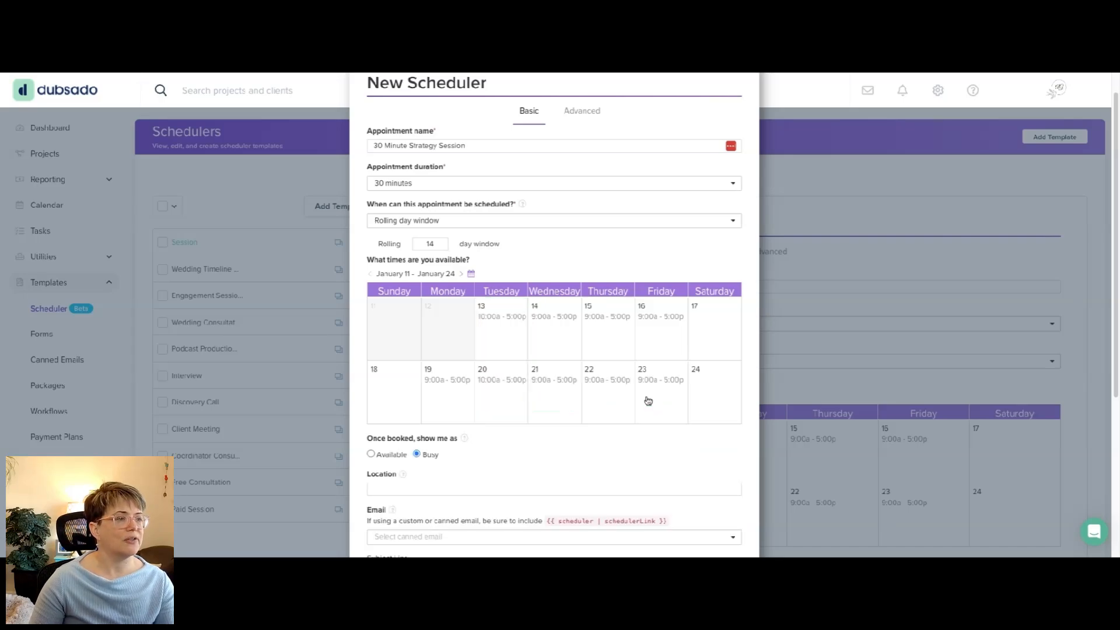
Replace the January 14 time slot with 10:00 AM to 5:00 PM and apply it to all Wednesdays.
left_click(555, 318)
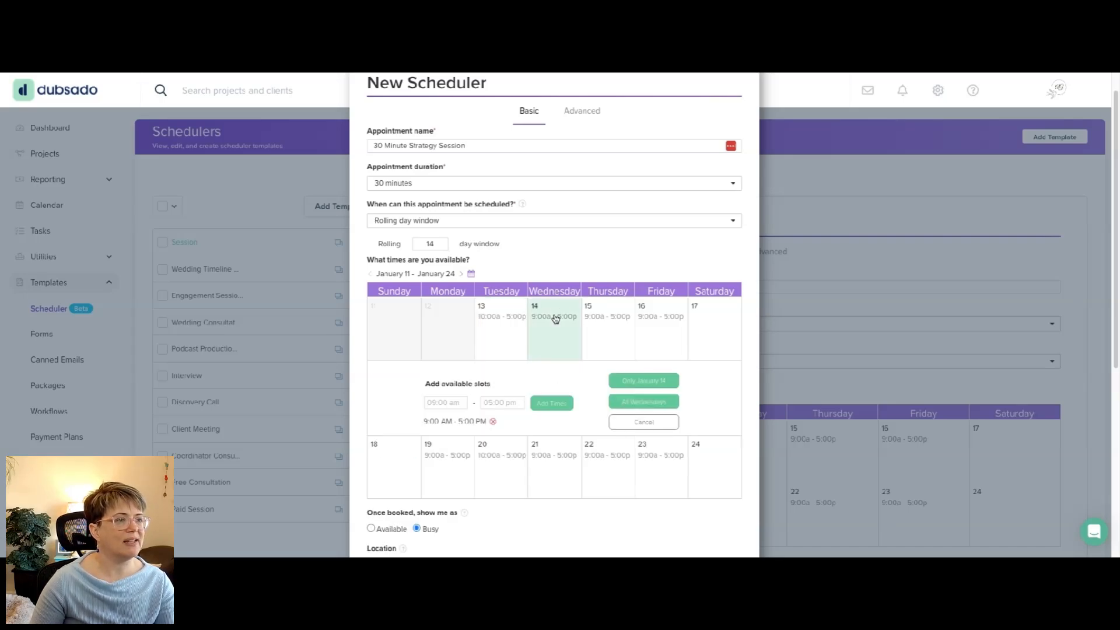
left_click(493, 421)
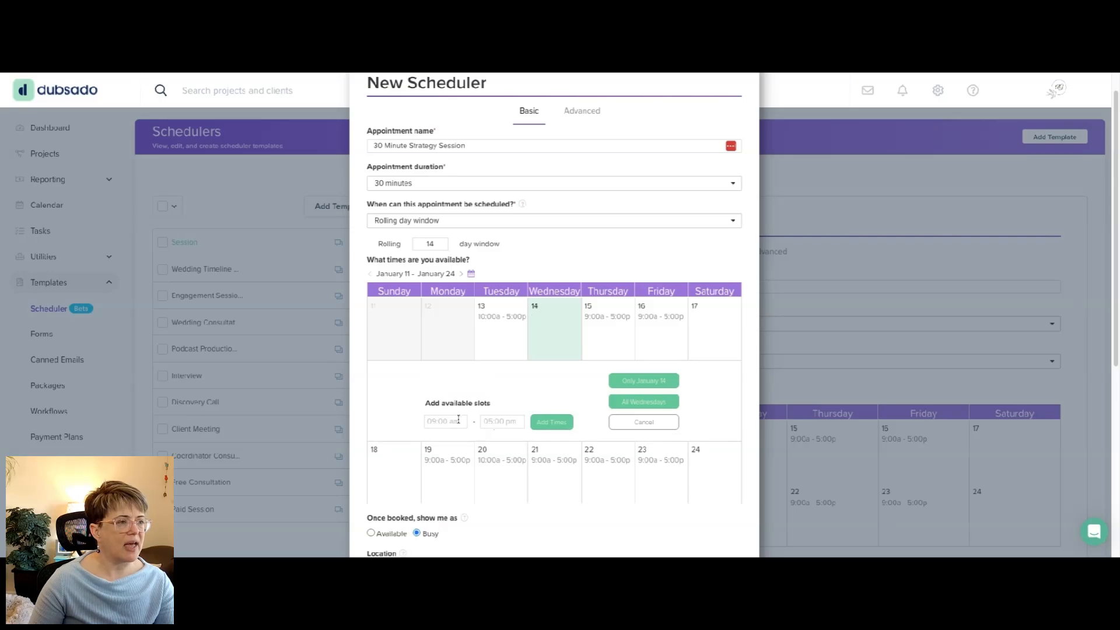
left_click(458, 420)
type("10:00 AM")
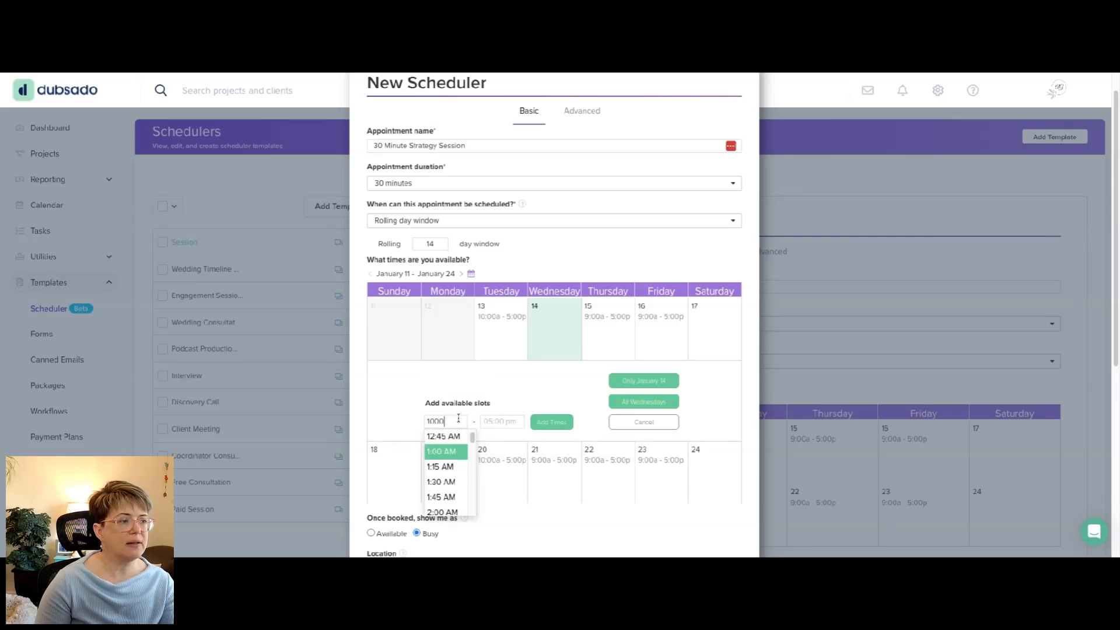
key("Tab")
type("17:00")
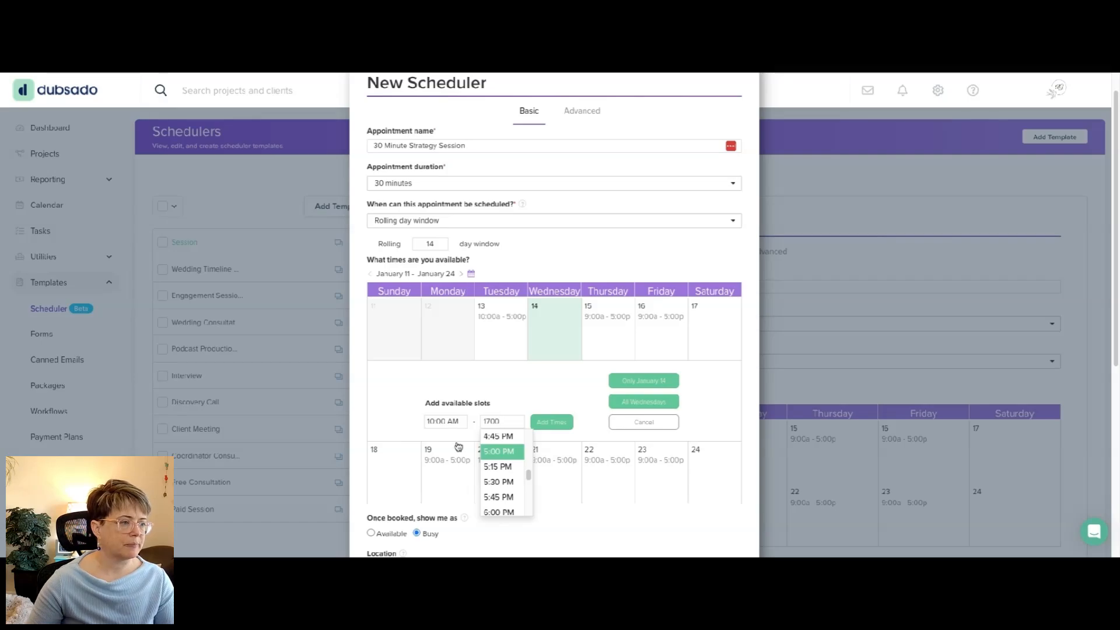
left_click(505, 451)
left_click(551, 422)
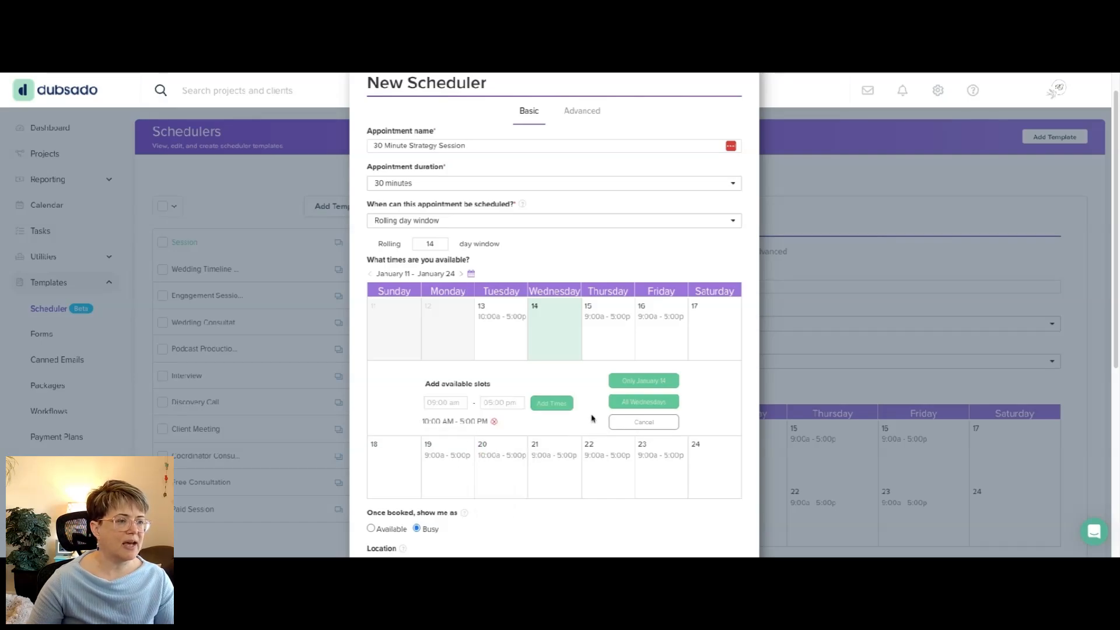
left_click(653, 402)
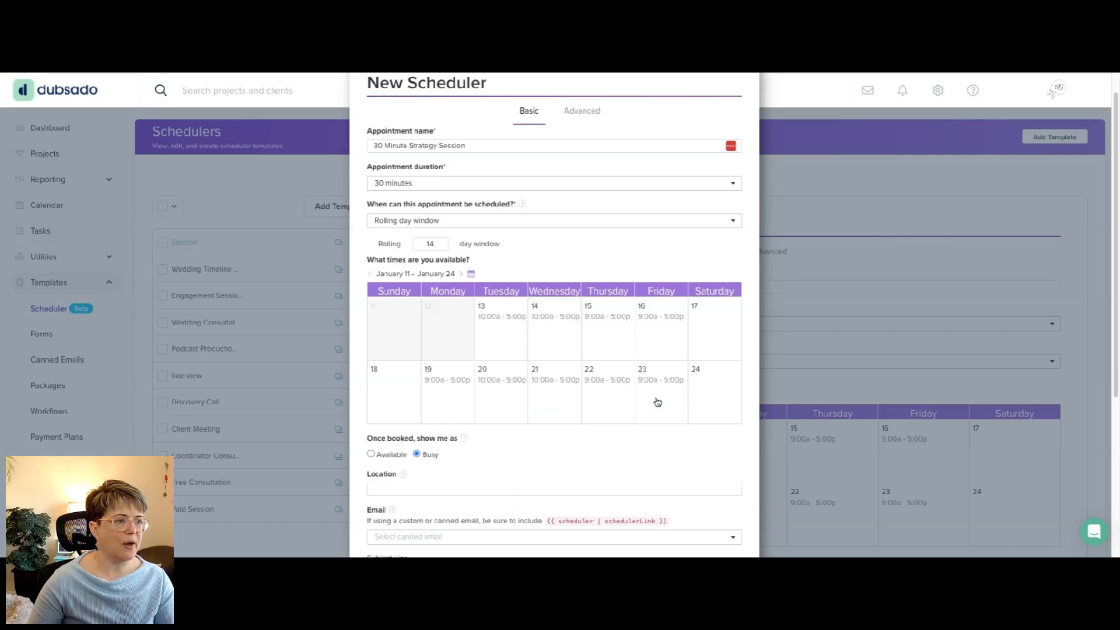
Remove the available time slot on January 15 and apply the change to all Thursdays.
left_click(620, 320)
left_click(492, 421)
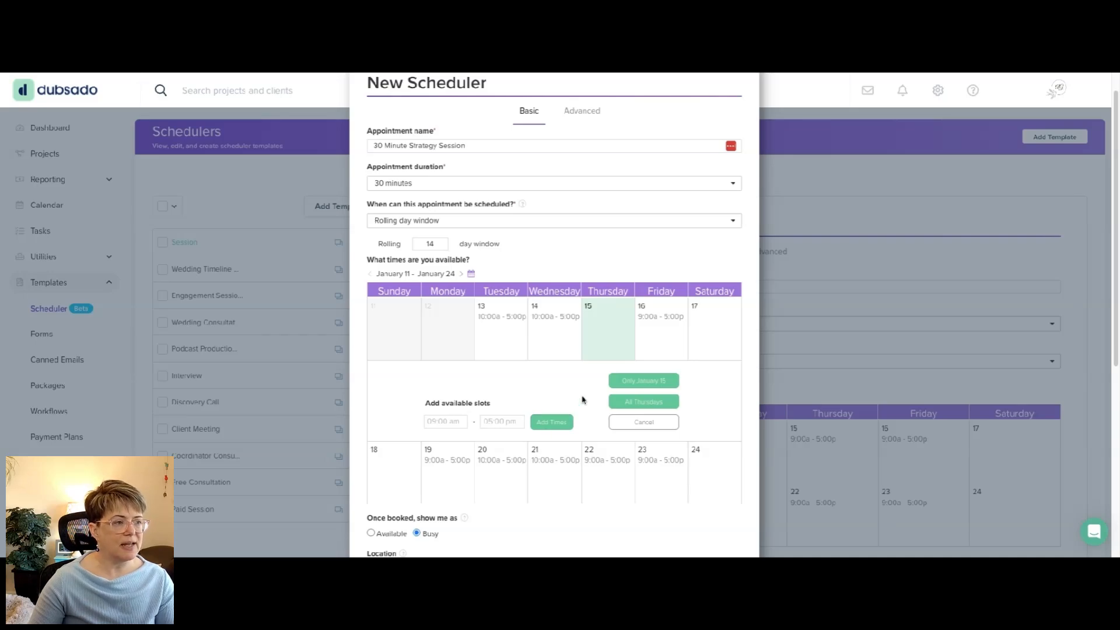
left_click(665, 403)
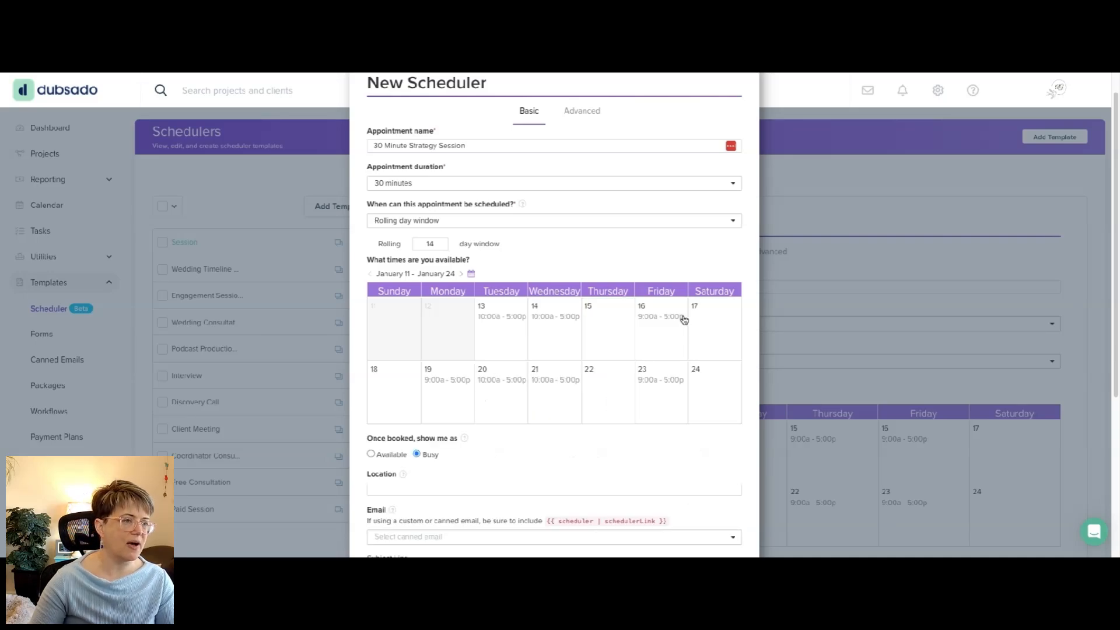
Replace the January 16 time slot with 10:00 AM to 12:00 PM and apply it to all Fridays.
left_click(684, 319)
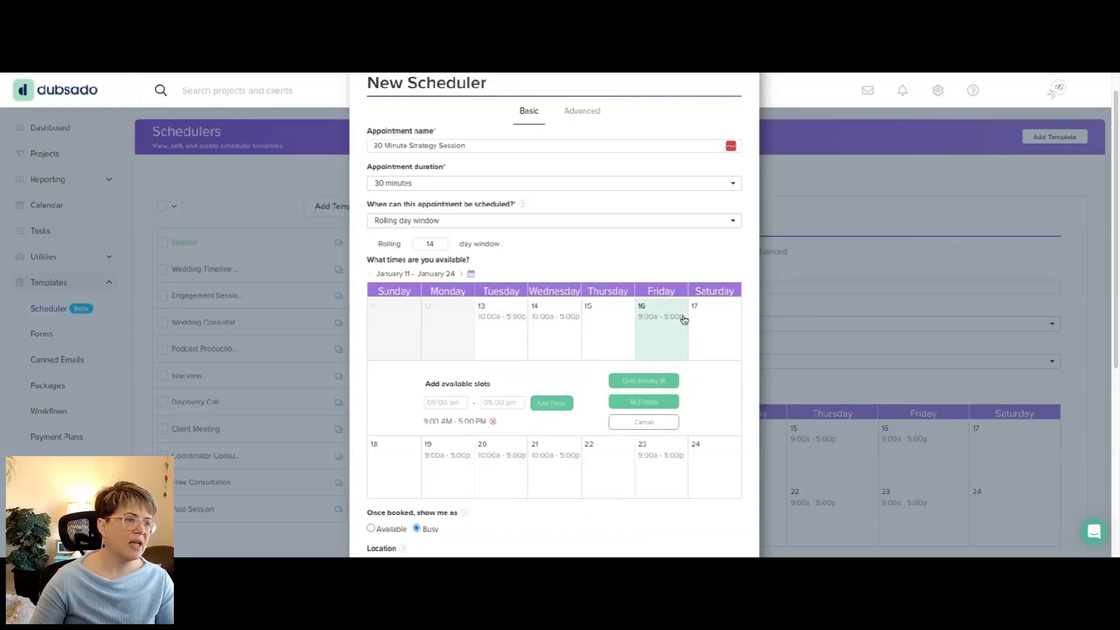
left_click(492, 421)
left_click(441, 422)
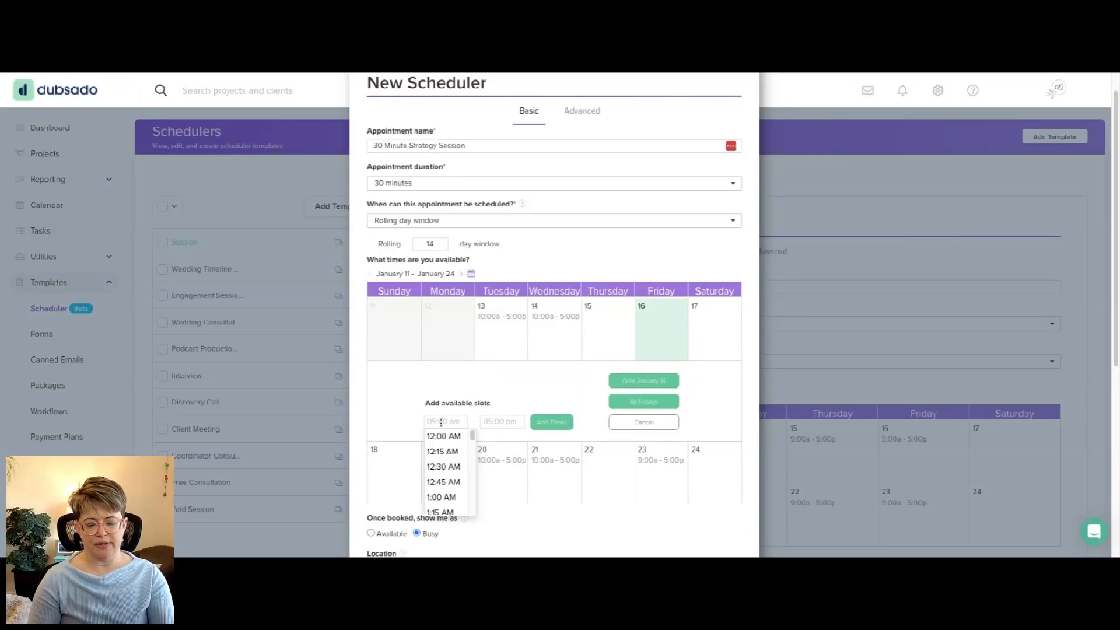
type("10:00")
key("Tab")
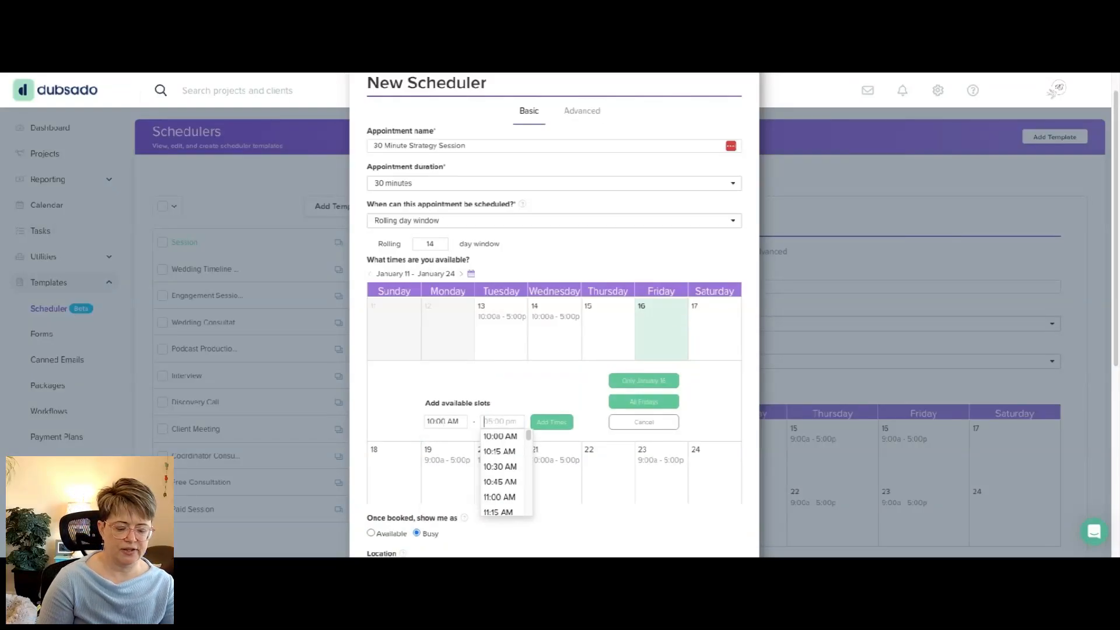
type("1200")
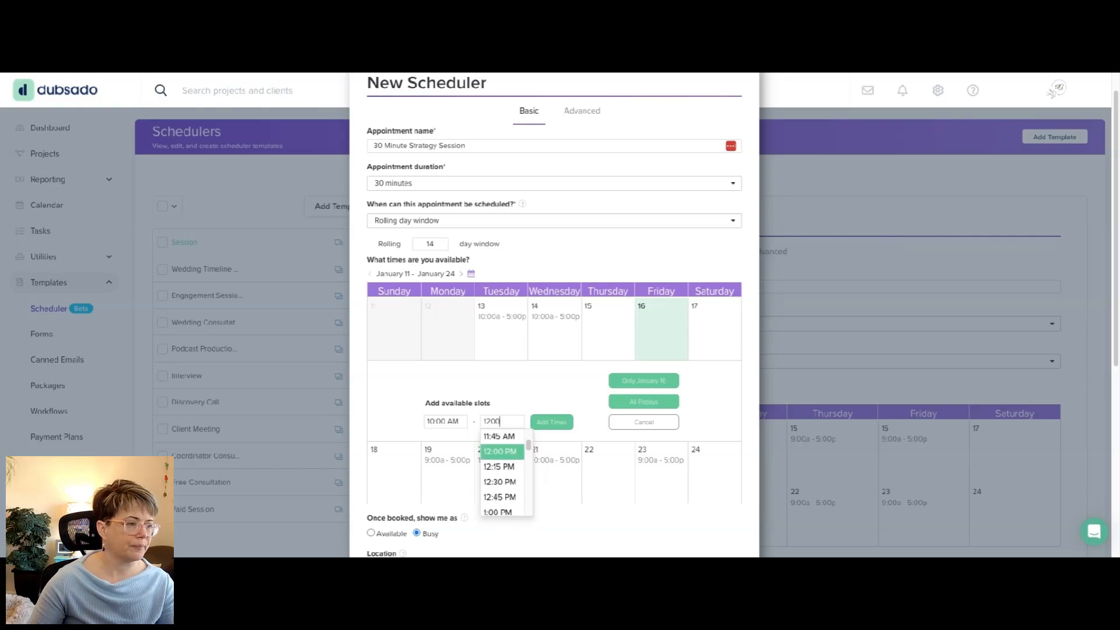
left_click(497, 452)
left_click(545, 424)
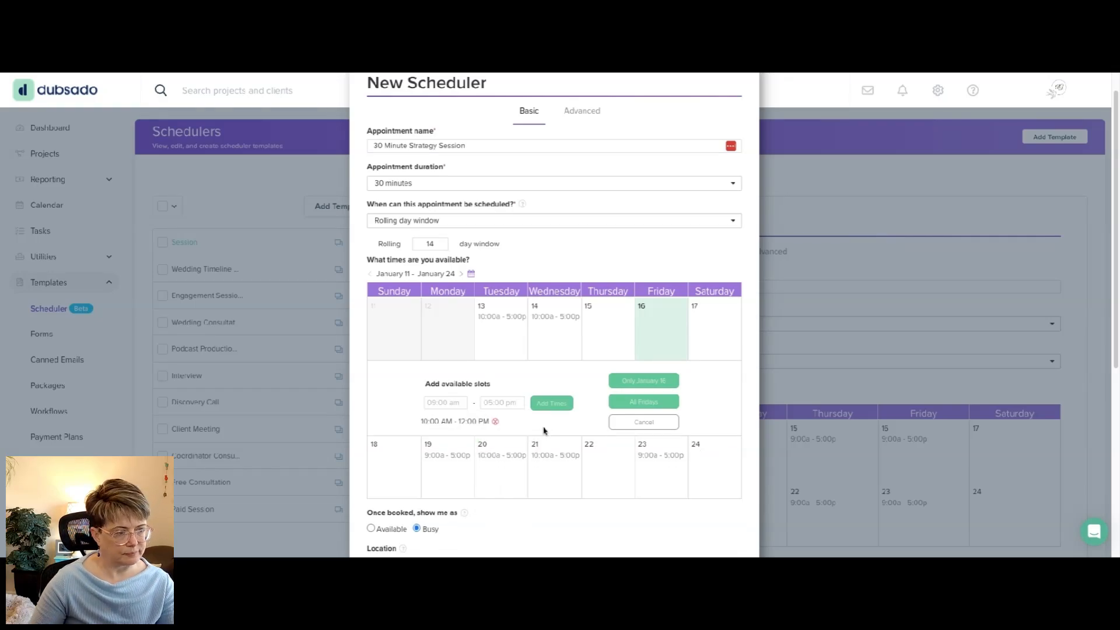
left_click(652, 401)
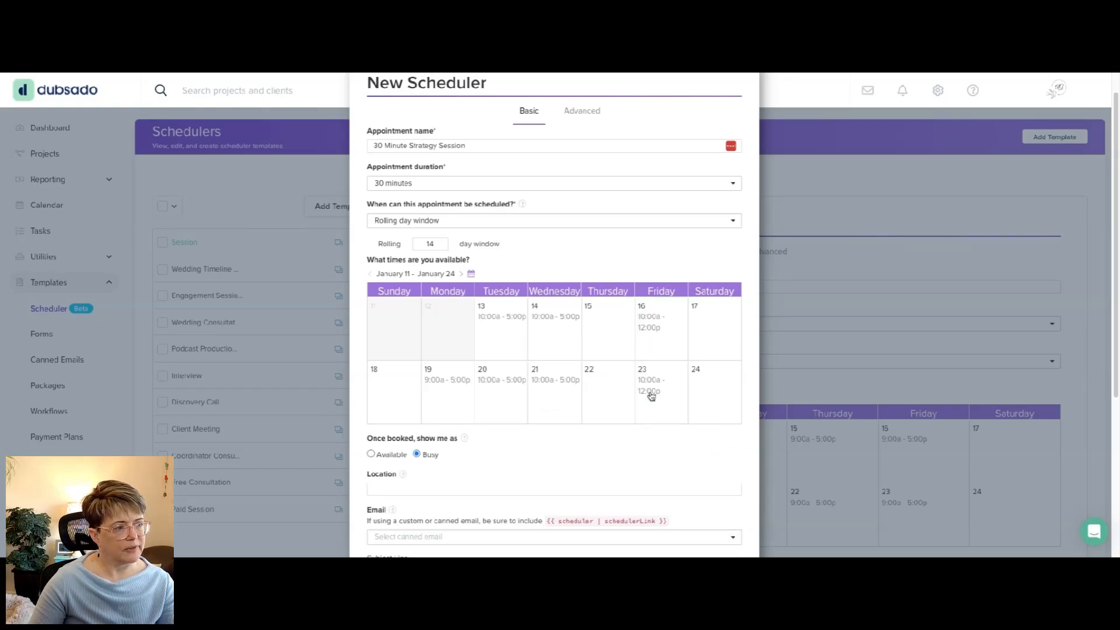
Remove the available time slot on January 19 and apply the change to all Mondays.
left_click(434, 383)
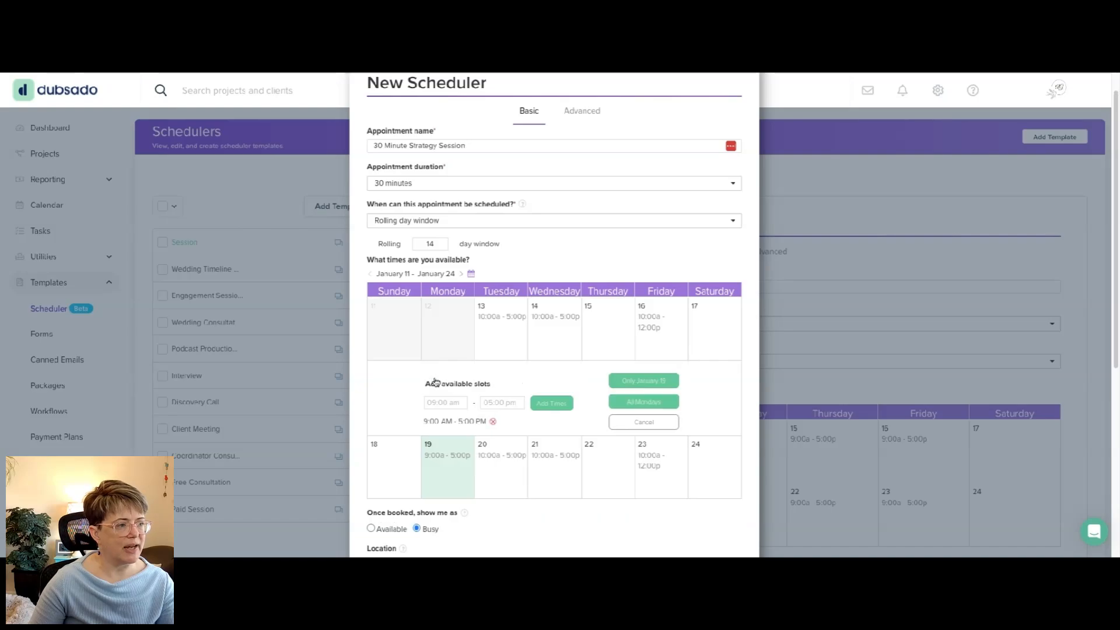
left_click(493, 421)
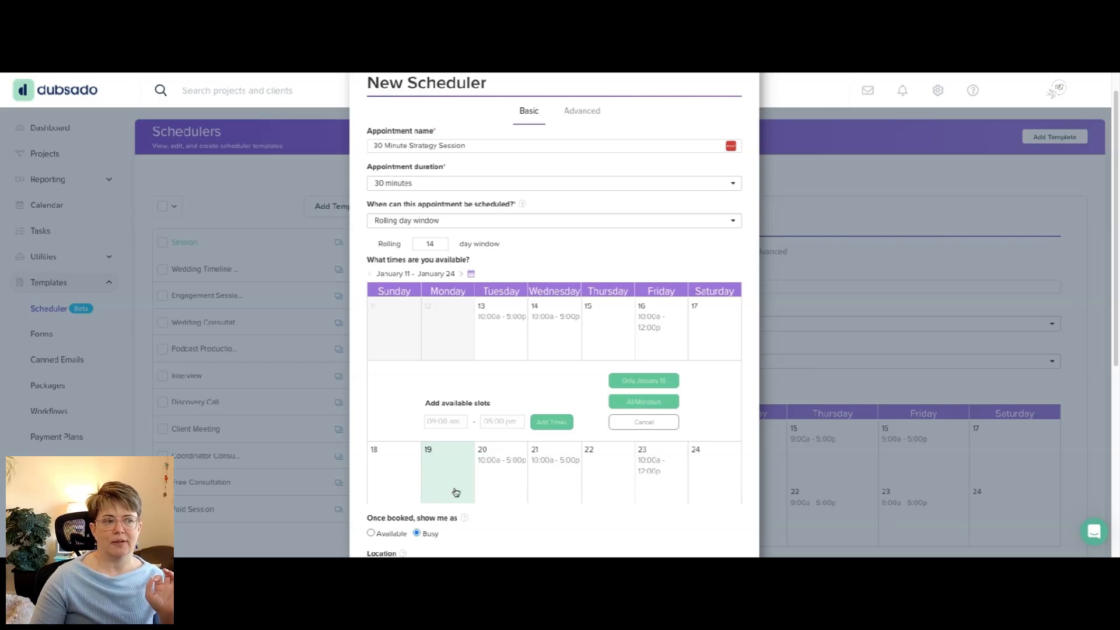
left_click(631, 403)
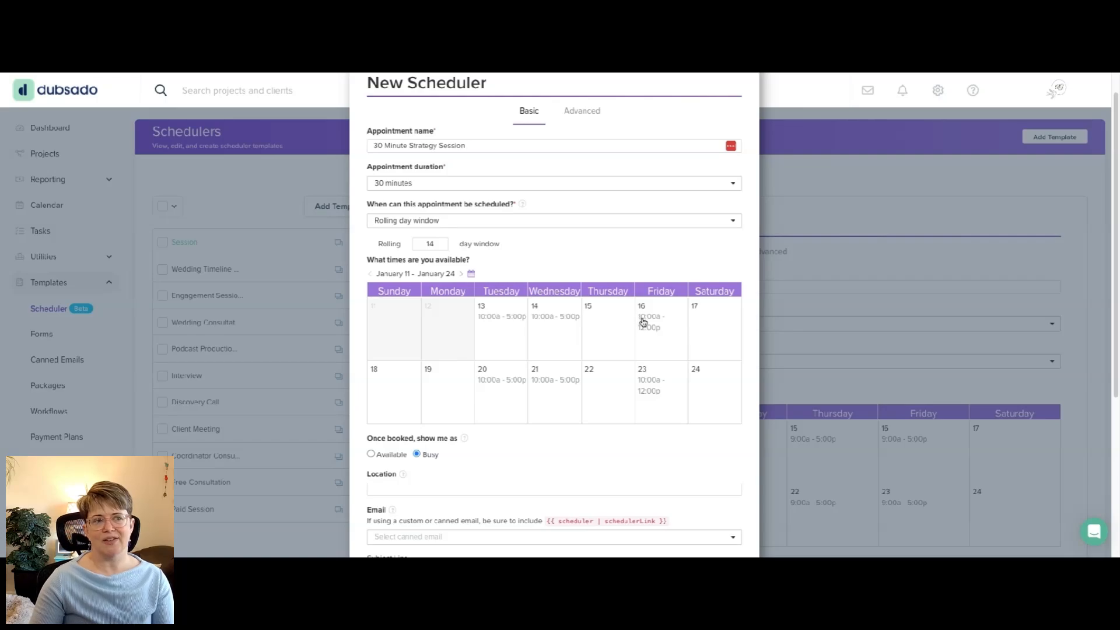
Set the appointment location to Google Meet.
scroll(642, 344, "down", 3)
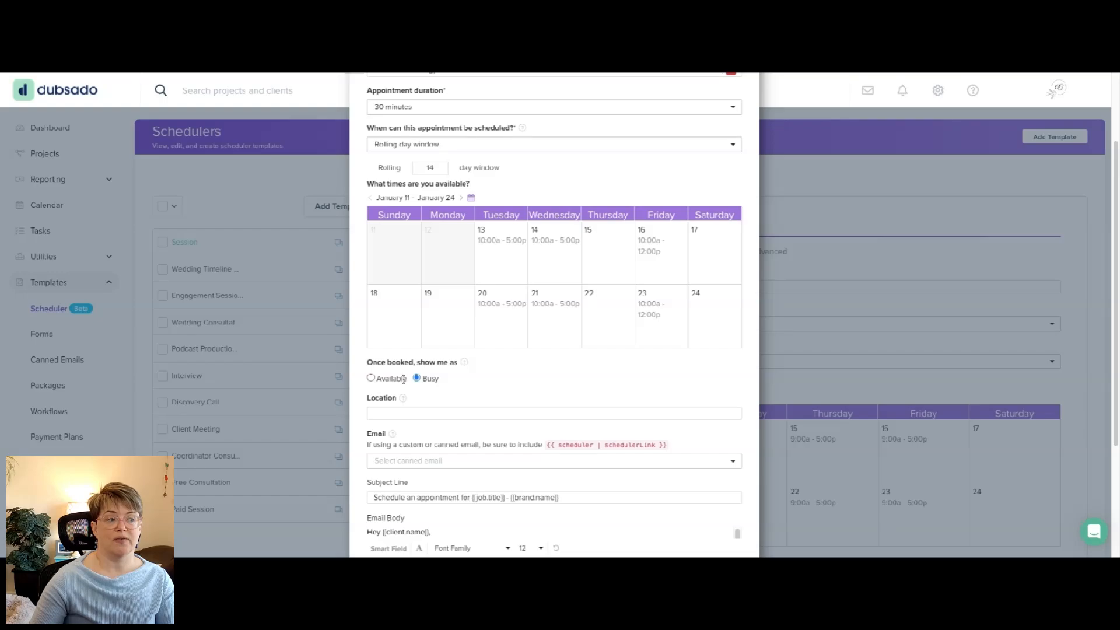
scroll(516, 350, "down", 2)
scroll(516, 350, "down", 1)
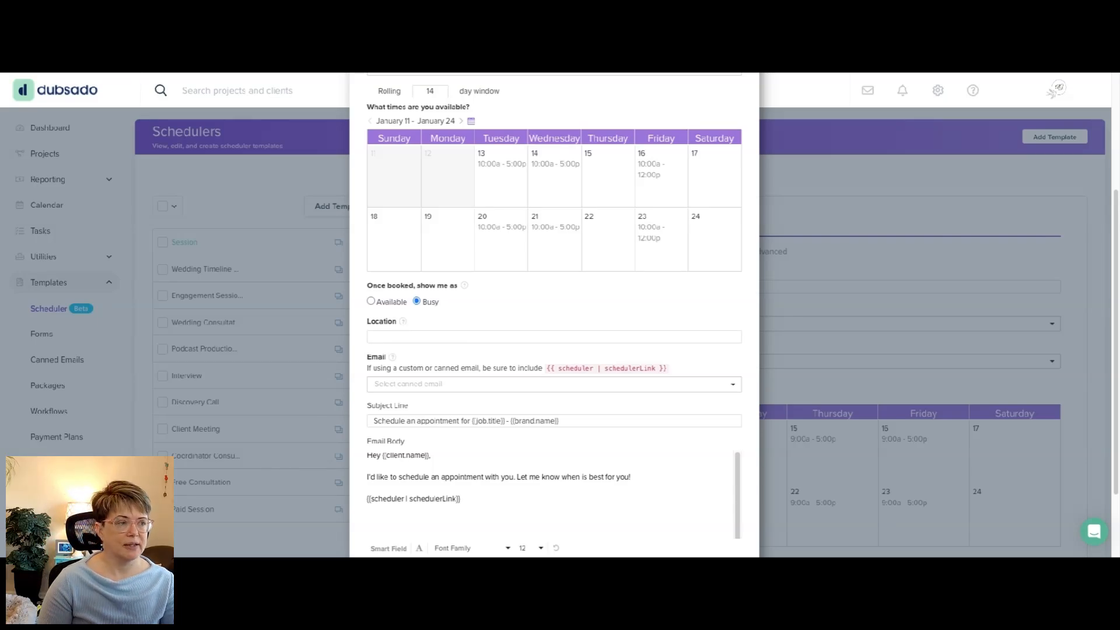
type("Google Meet")
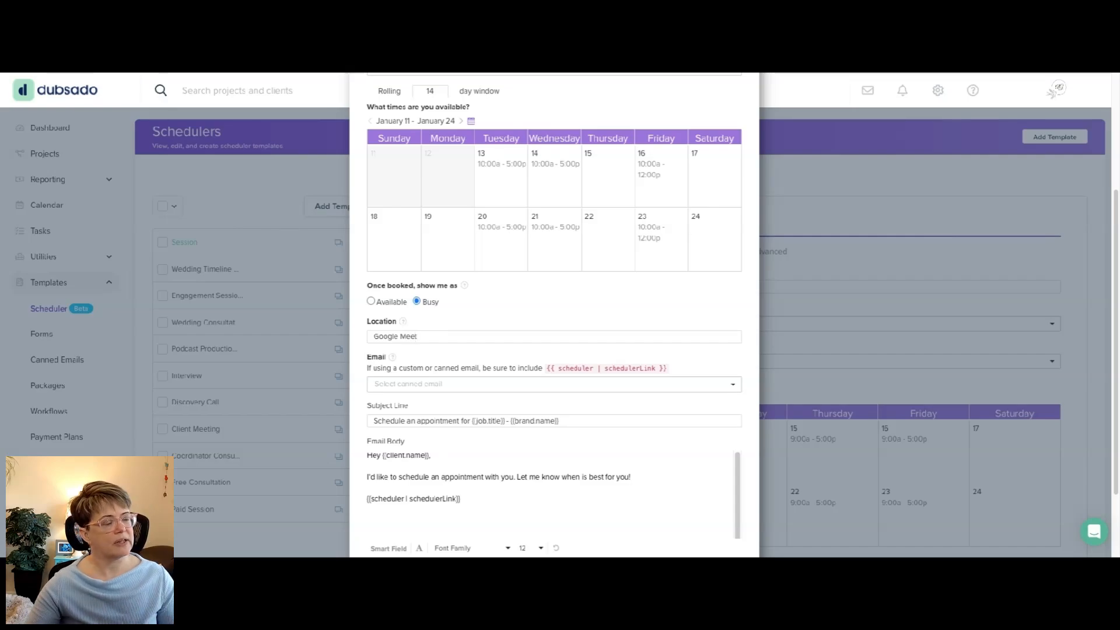
Use the canned email "Wedding Lead | 03 - Invite to Schedule a Consultation" for the scheduler and review its body.
scroll(477, 368, "down", 1)
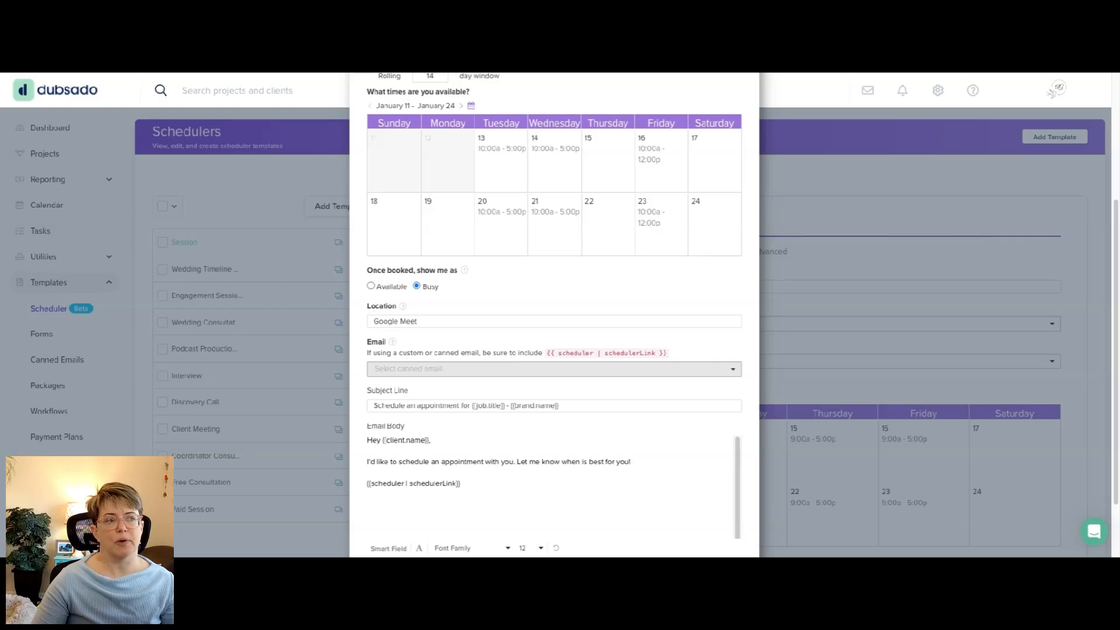
left_click(548, 369)
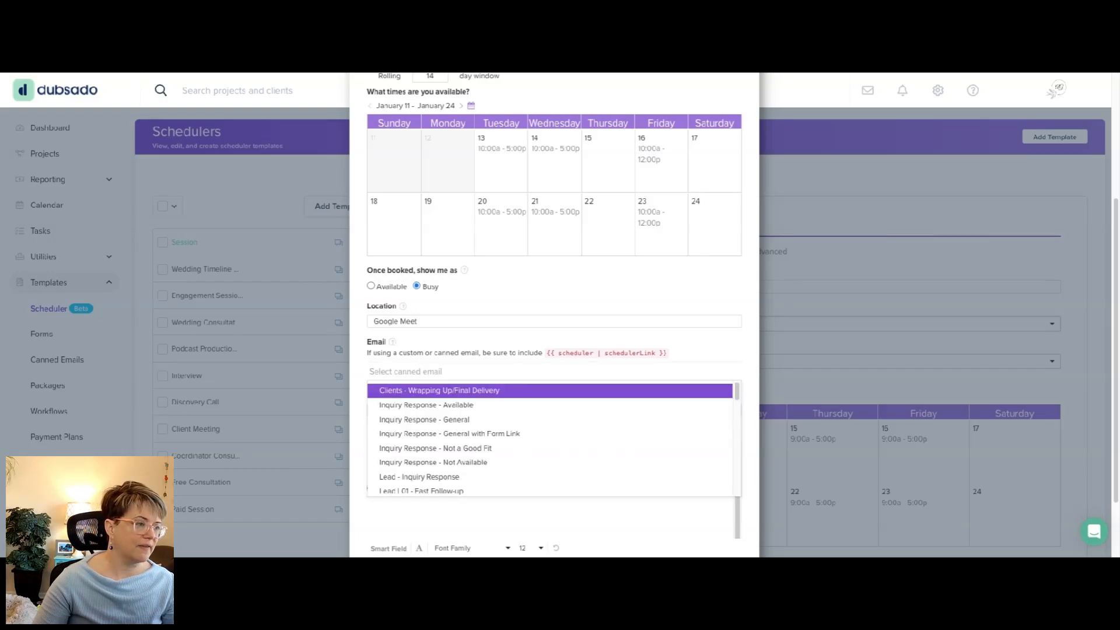
scroll(506, 438, "down", 1)
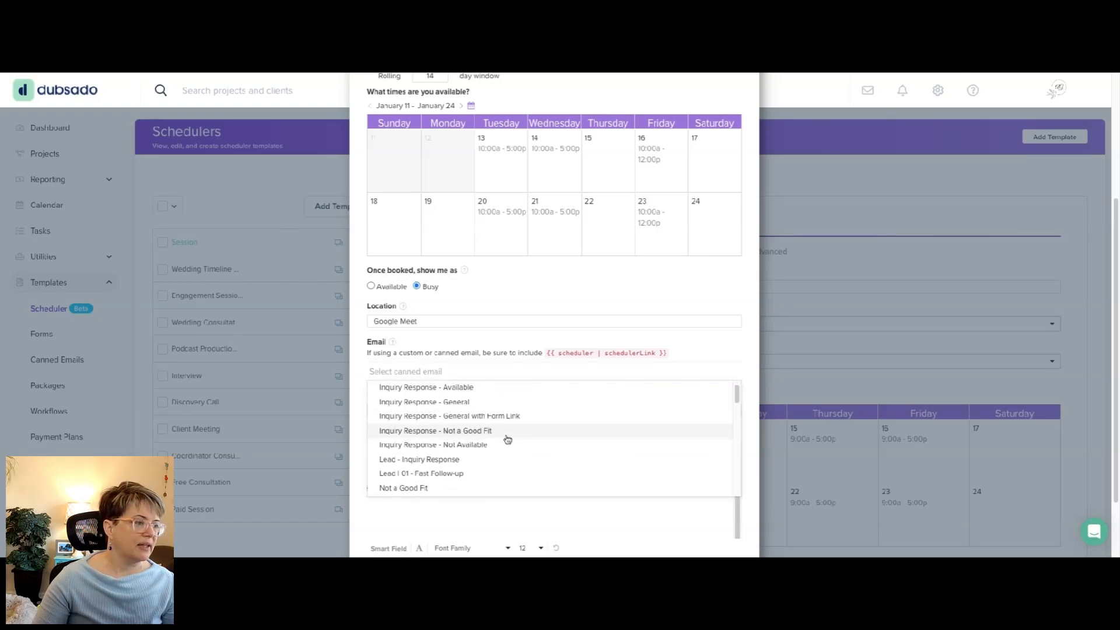
scroll(506, 448, "down", 3)
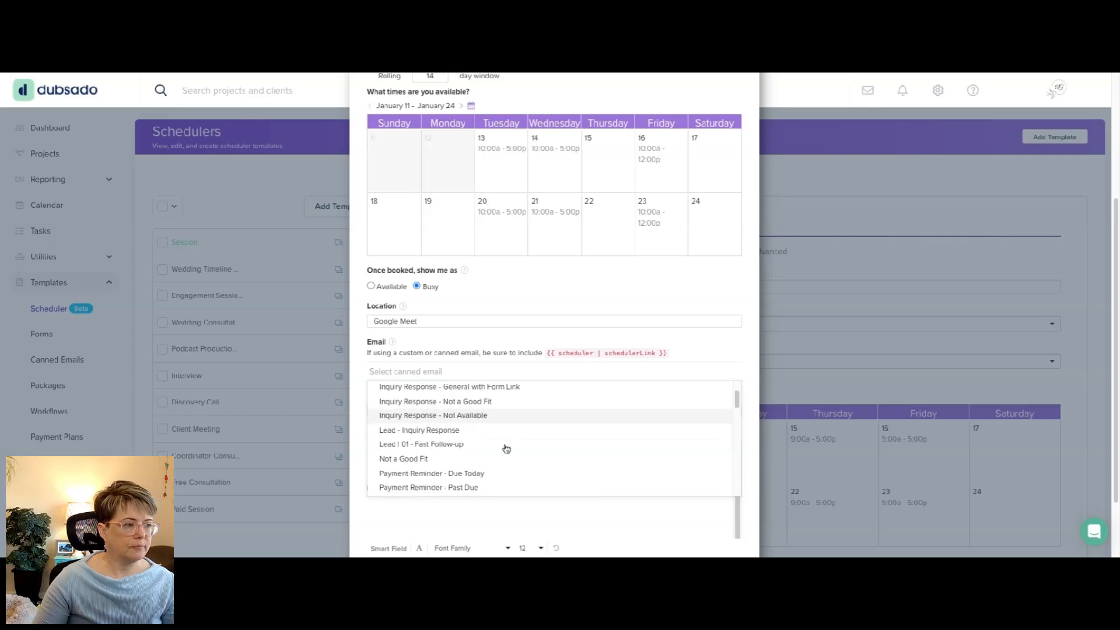
scroll(506, 448, "down", 8)
scroll(505, 450, "up", 4)
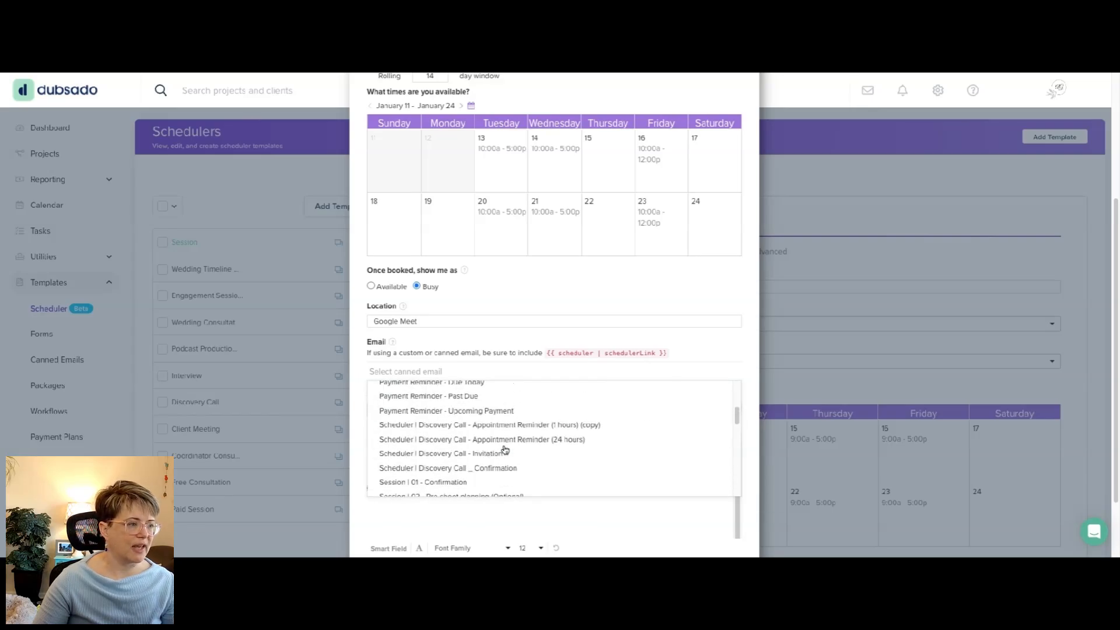
scroll(505, 450, "down", 5)
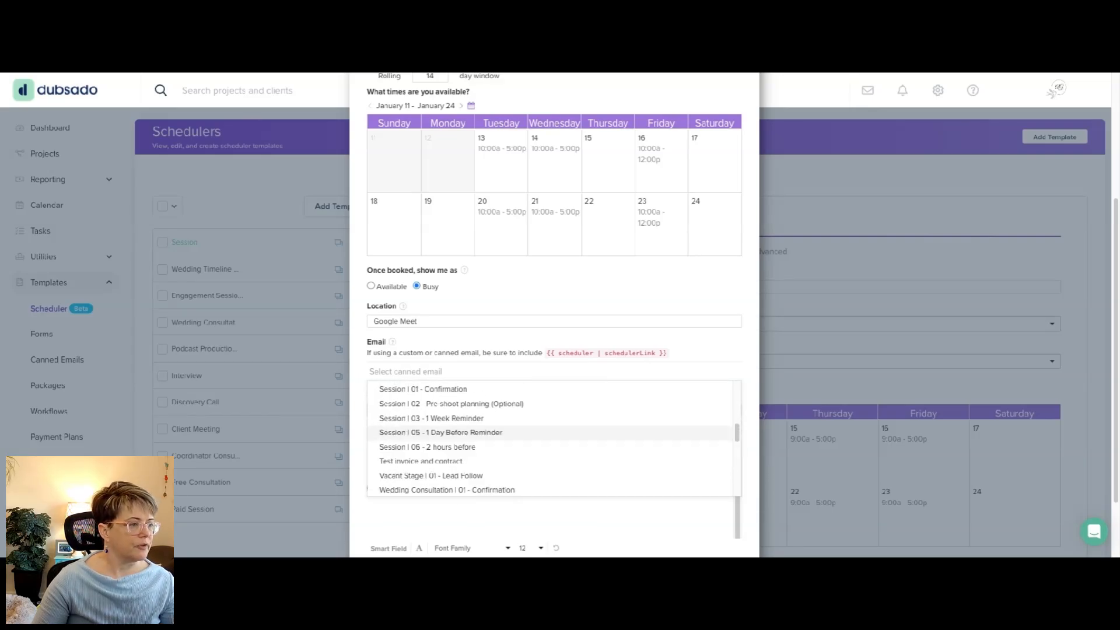
scroll(505, 447, "down", 3)
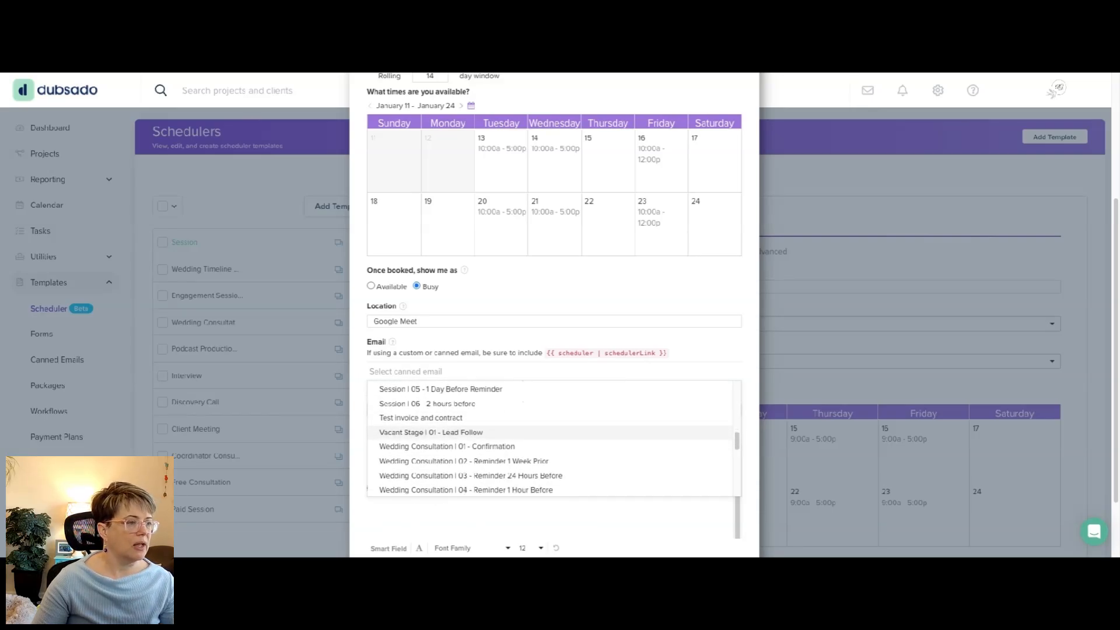
scroll(512, 452, "down", 1)
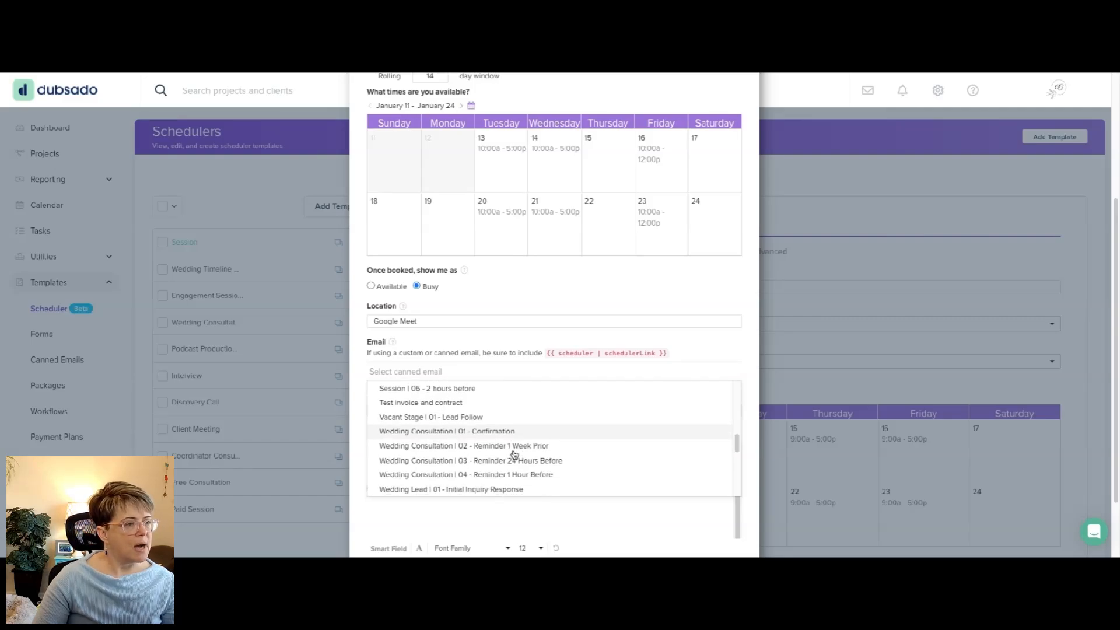
scroll(514, 449, "down", 2)
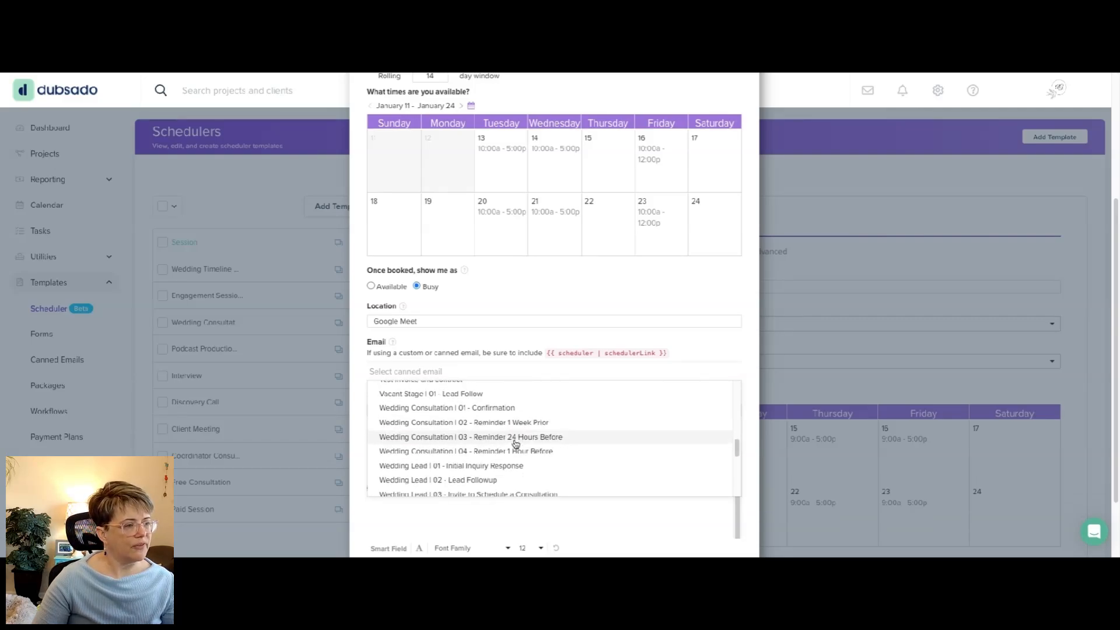
scroll(515, 443, "down", 3)
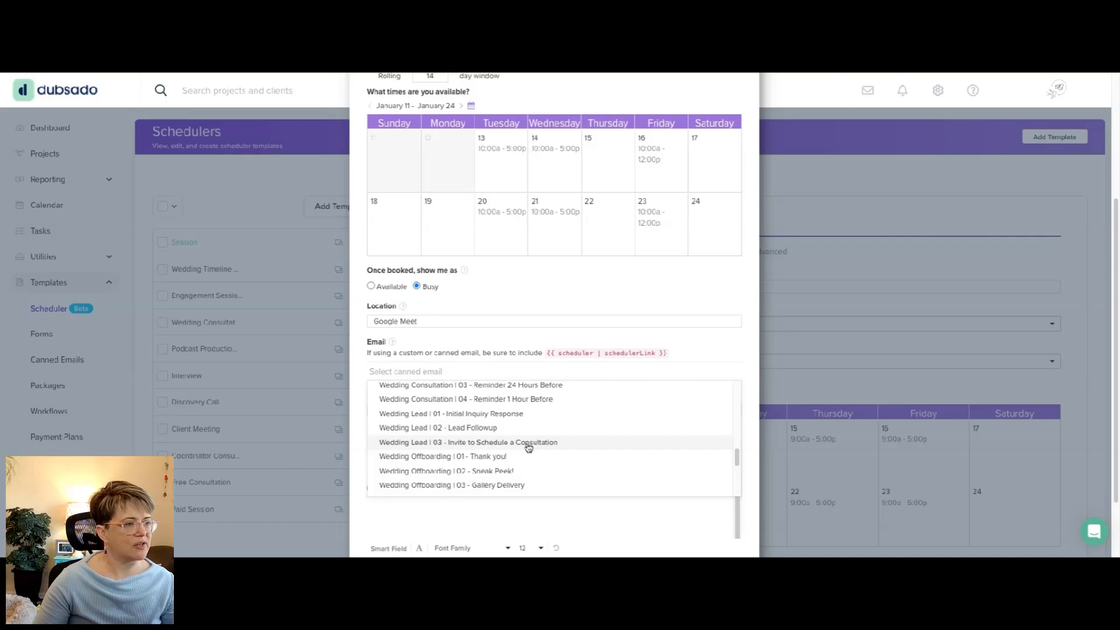
left_click(528, 443)
scroll(528, 447, "up", 3)
scroll(528, 448, "down", 2)
scroll(554, 315, "down", 3)
scroll(649, 420, "down", 1)
scroll(649, 420, "down", 3)
scroll(649, 421, "up", 4)
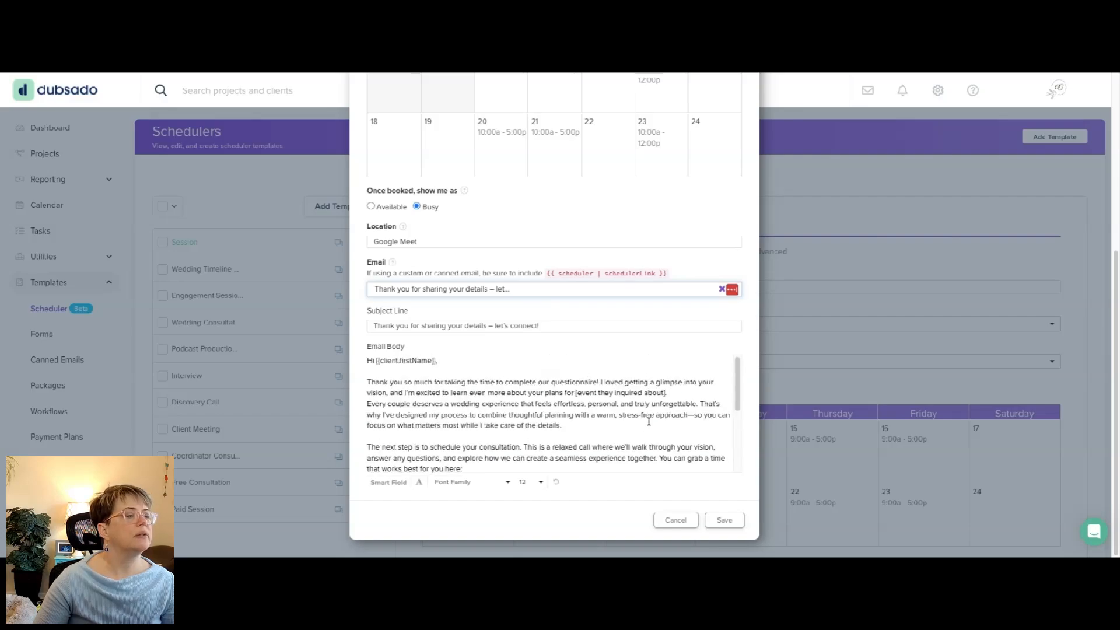
Rename the appointment to "30 Minute Consultation" and save the new scheduler template.
scroll(648, 426, "up", 5)
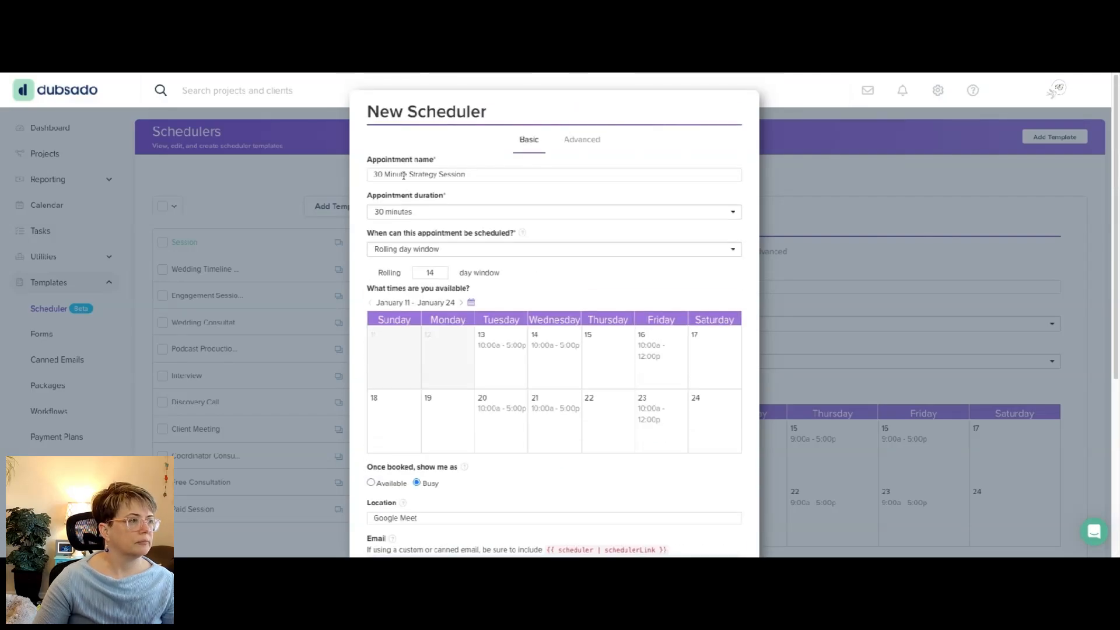
left_click_drag(411, 173, 508, 192)
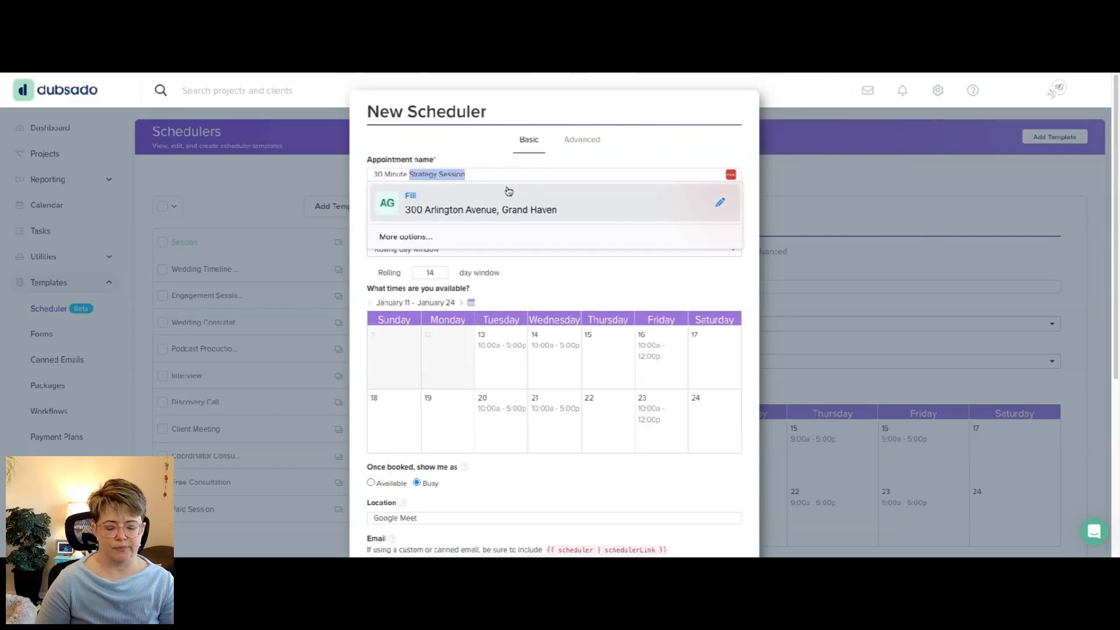
type("Consultation")
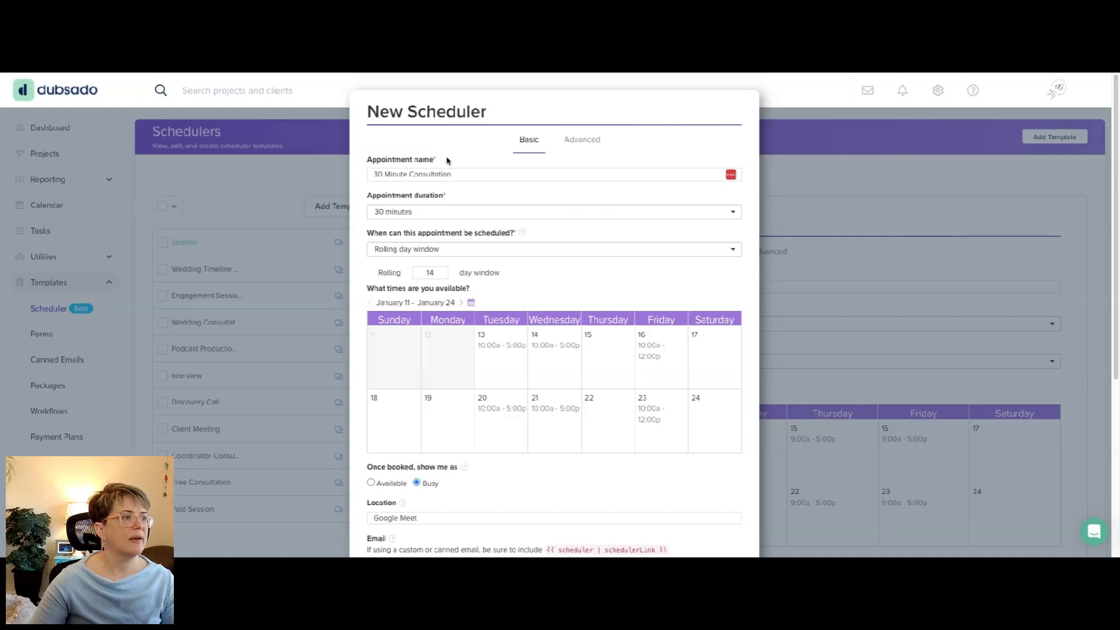
scroll(449, 157, "down", 2)
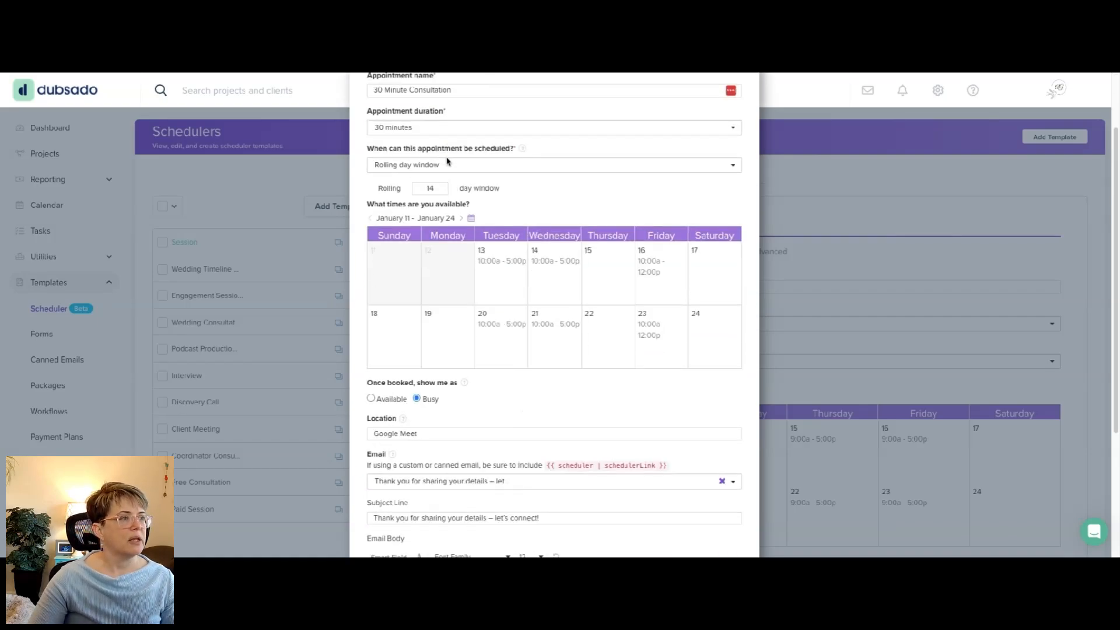
scroll(520, 169, "down", 4)
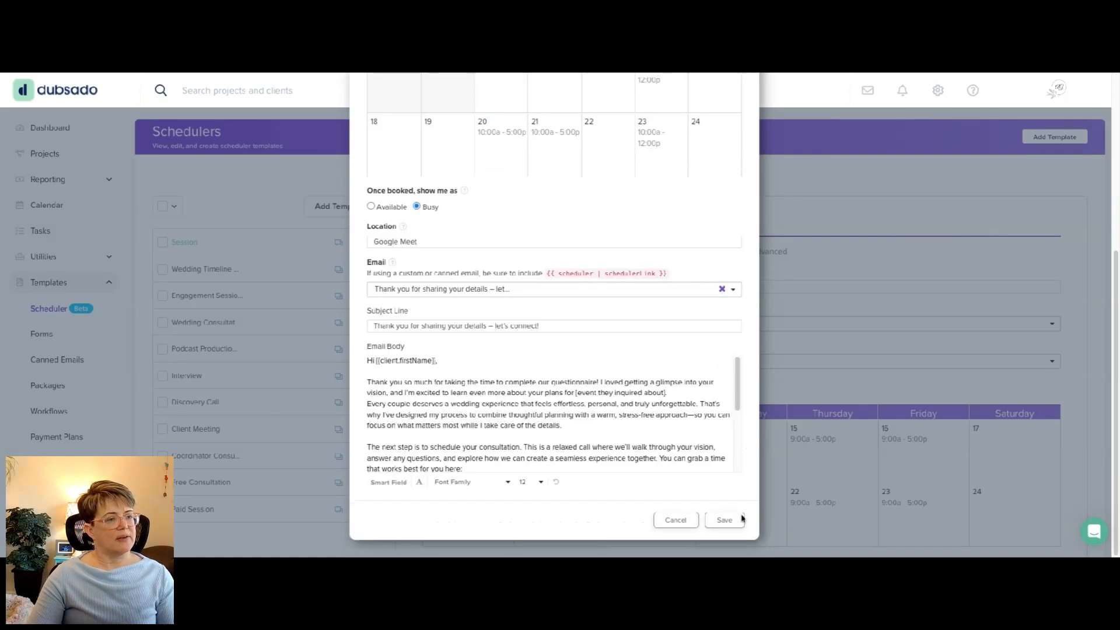
left_click(724, 519)
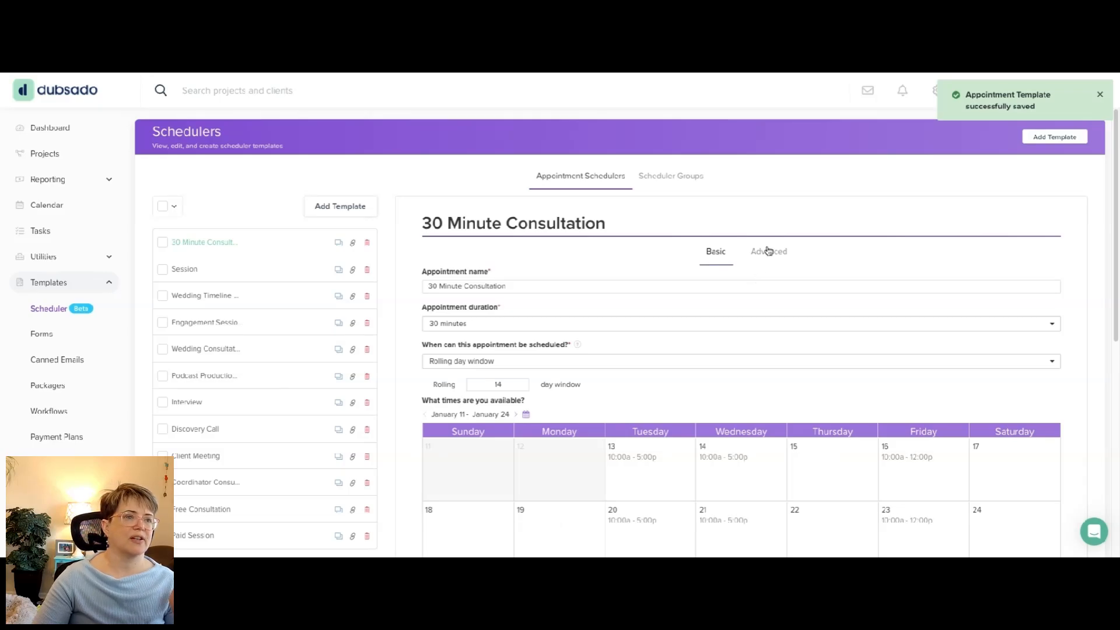
In the template's advanced settings, prevent booking less than 24 hours in advance.
left_click(767, 257)
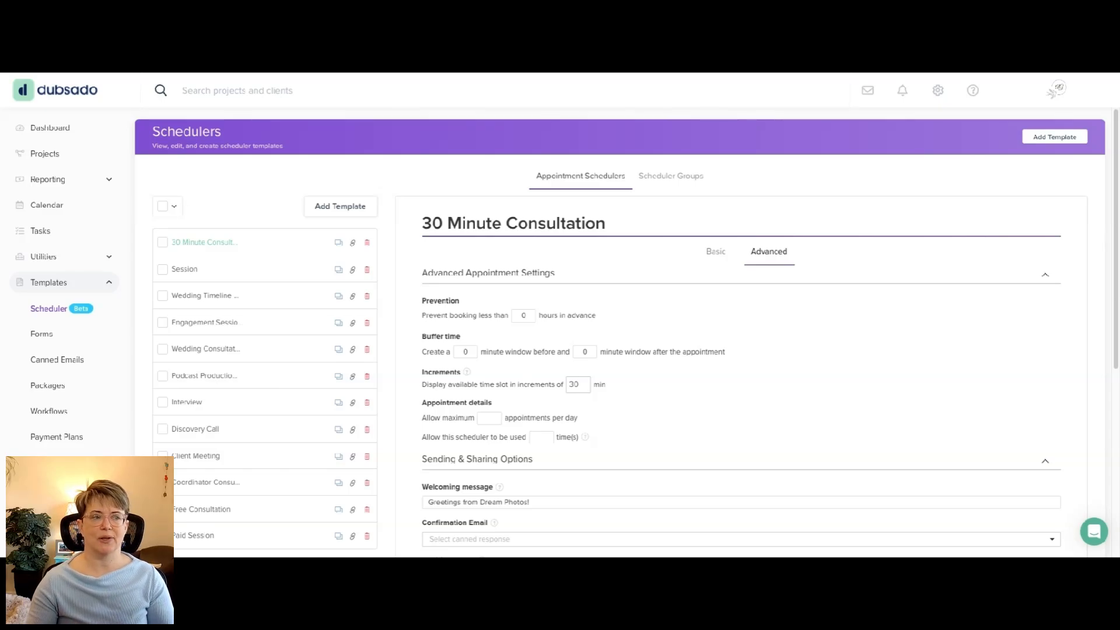
double_click(523, 317)
type("24")
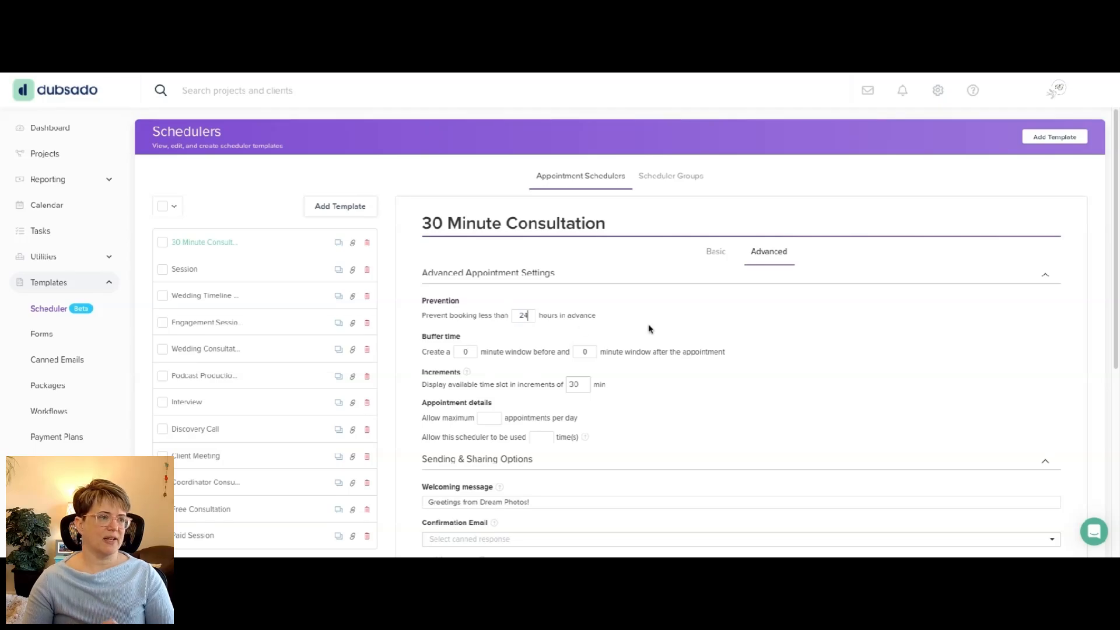
Set the buffer time to 15 minutes before and 15 minutes after the appointment.
scroll(652, 328, "down", 1)
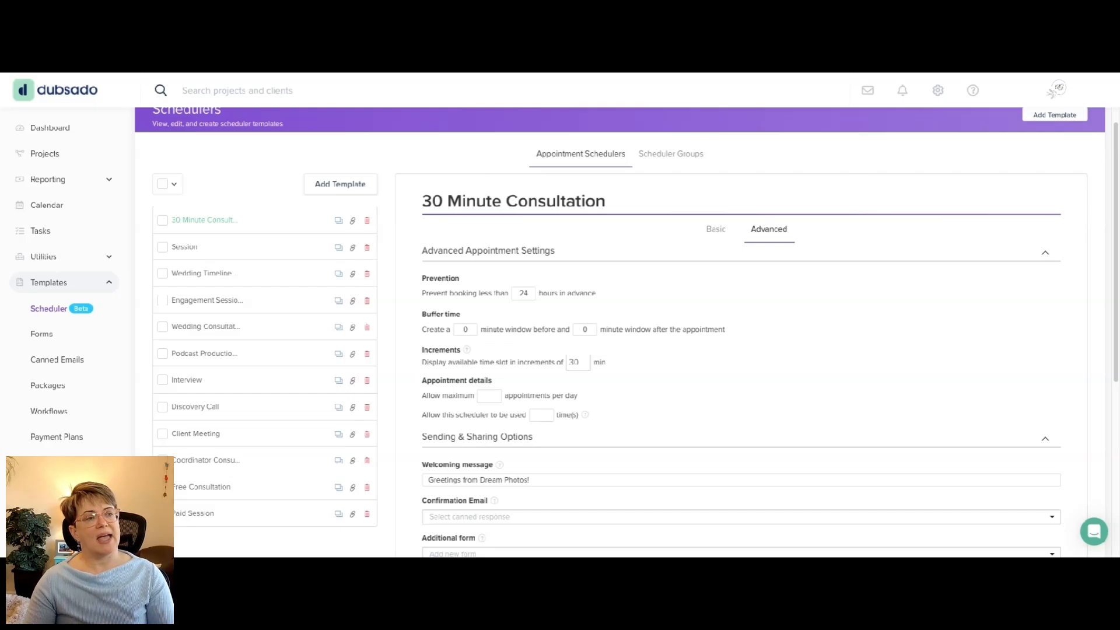
left_click_drag(470, 334, 461, 331)
type("15")
left_click_drag(588, 330, 582, 328)
type("15")
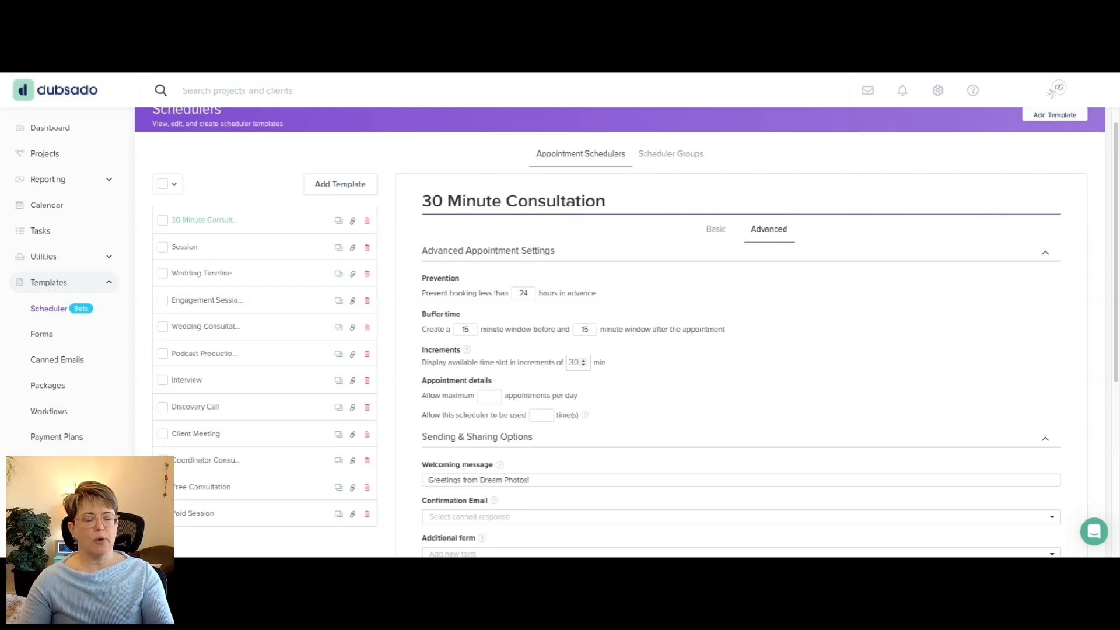
Display available time slots in 15-minute increments and allow a maximum of 3 appointments per day.
double_click(575, 362)
type("15")
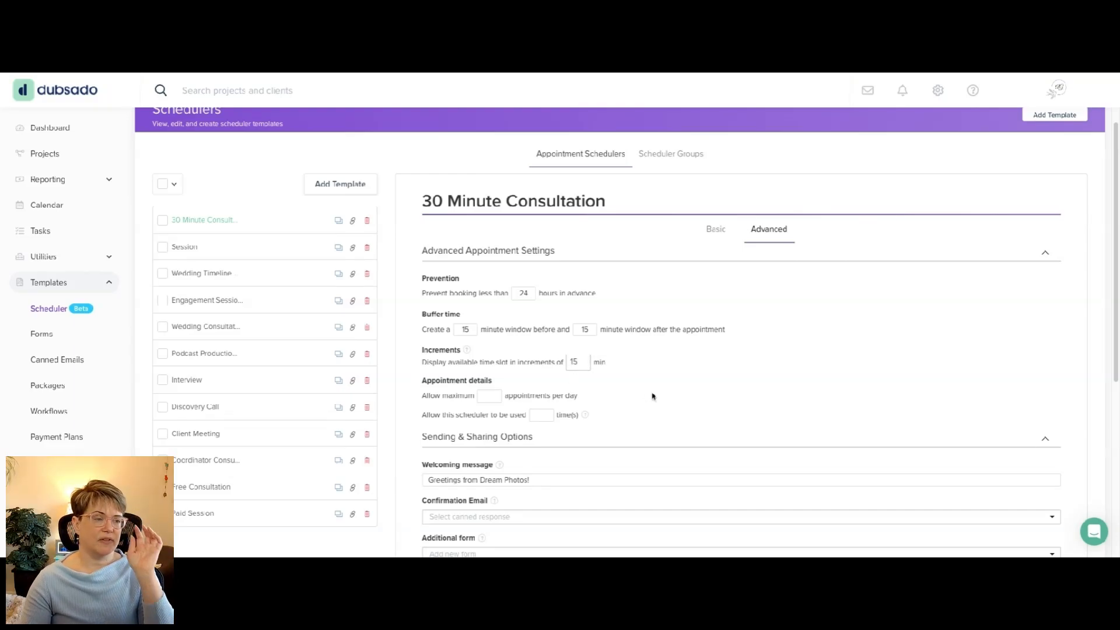
scroll(652, 397, "down", 1)
scroll(653, 396, "down", 1)
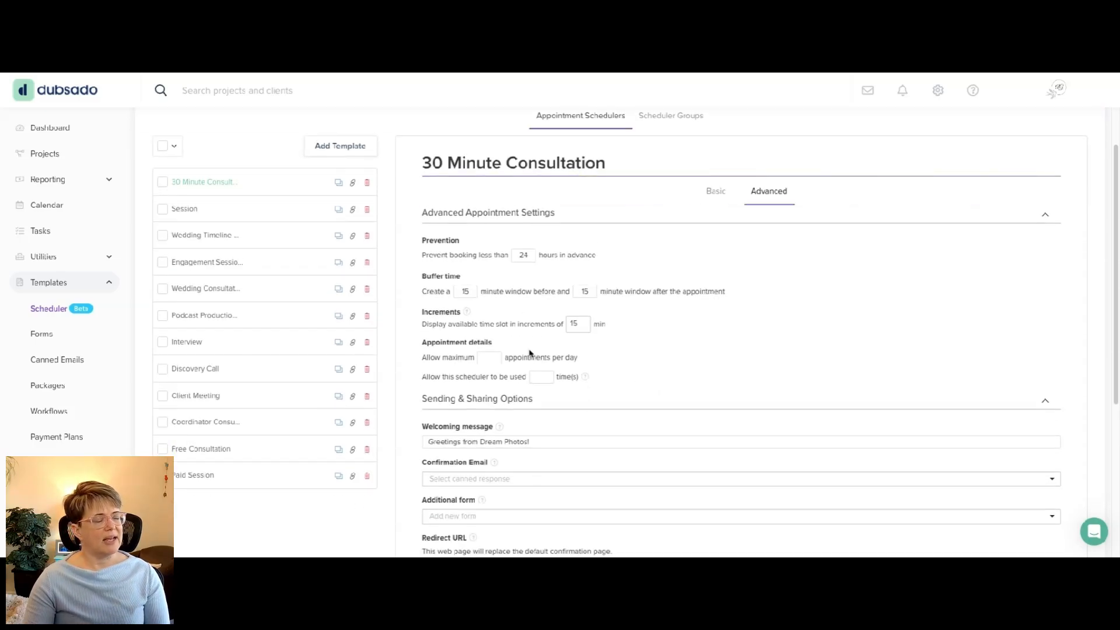
left_click(492, 359)
type("3")
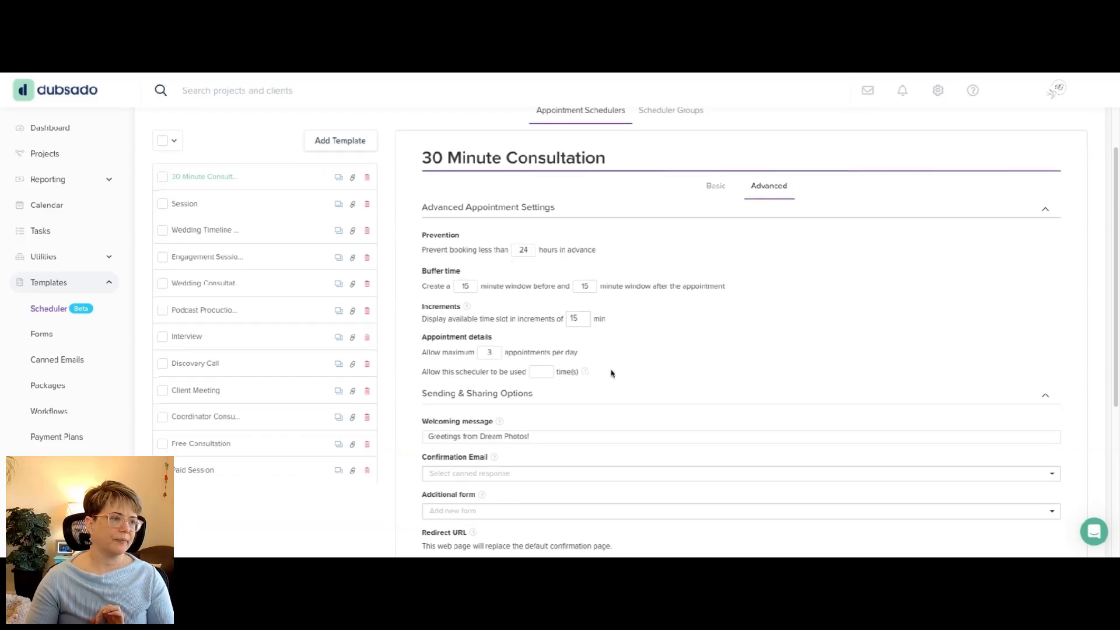
Examine the help notes for the scheduler's total usage limit and the welcoming message.
scroll(607, 370, "down", 1)
mouse_move(585, 364)
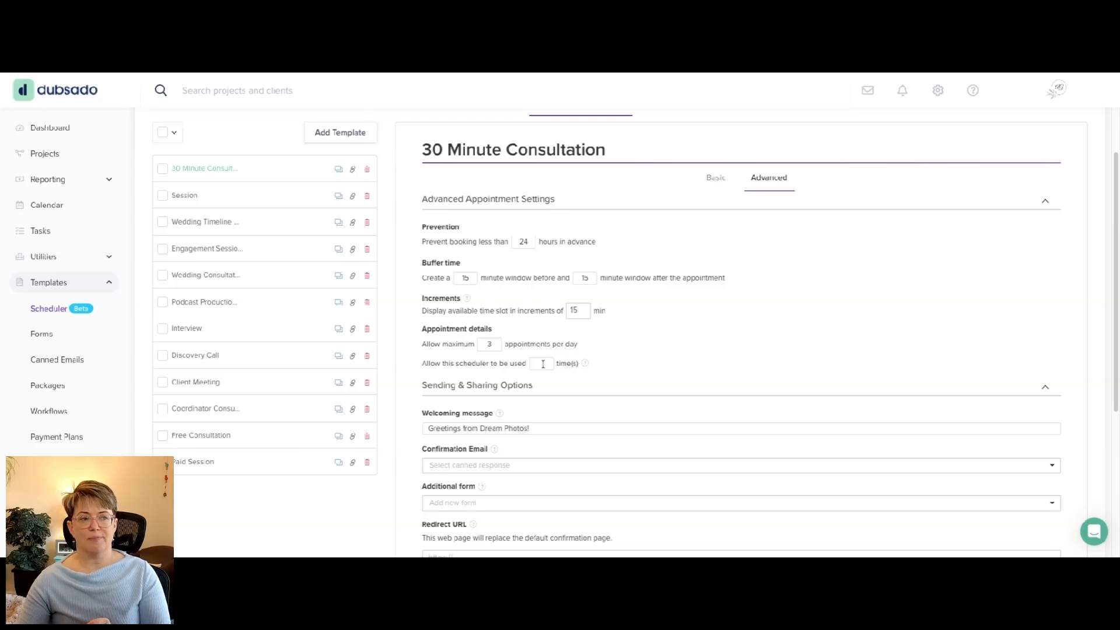
mouse_move(589, 368)
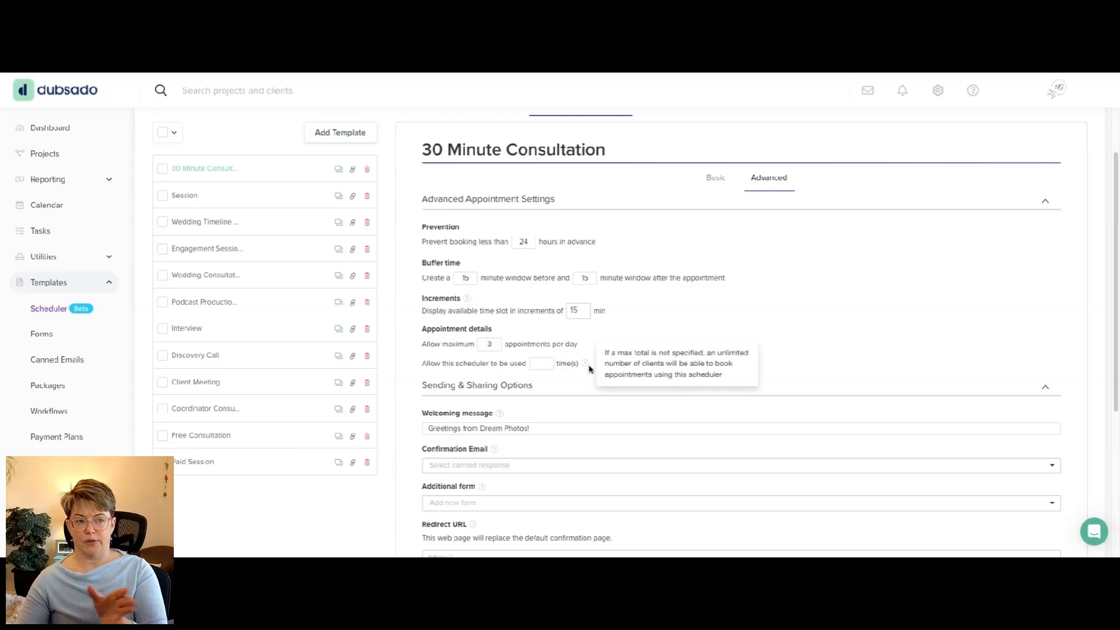
scroll(586, 373, "down", 1)
scroll(587, 373, "down", 2)
mouse_move(587, 299)
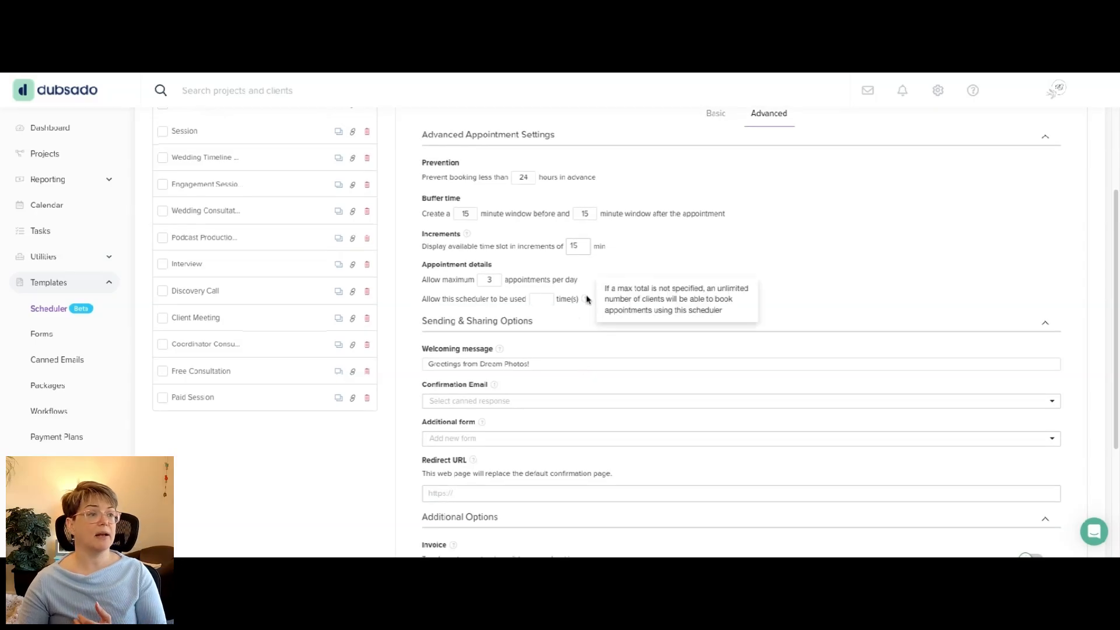
scroll(513, 364, "down", 2)
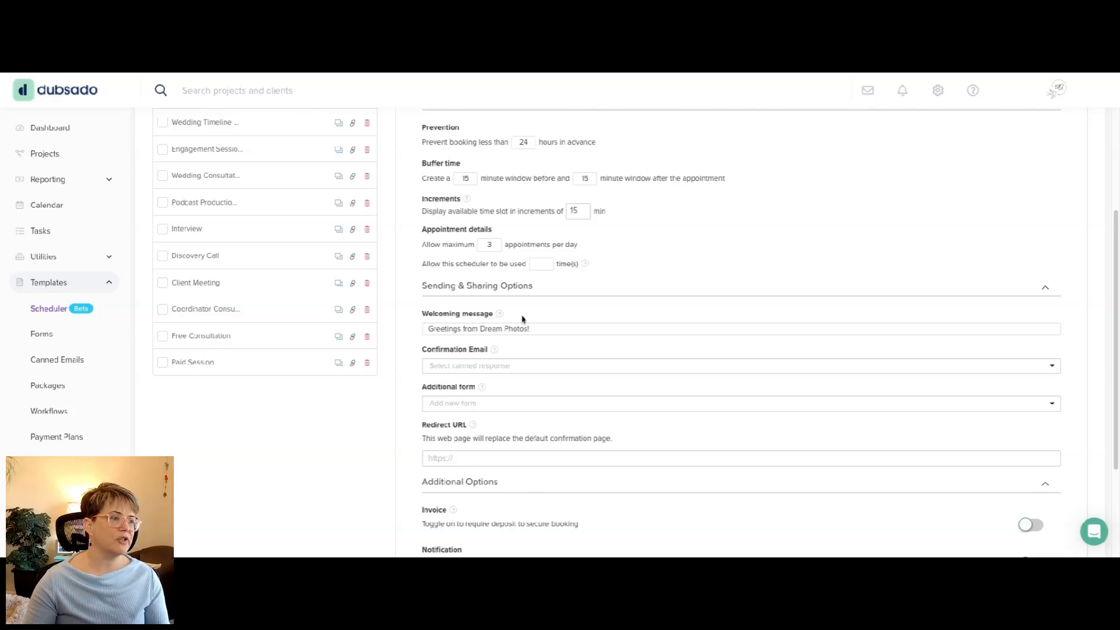
mouse_move(504, 316)
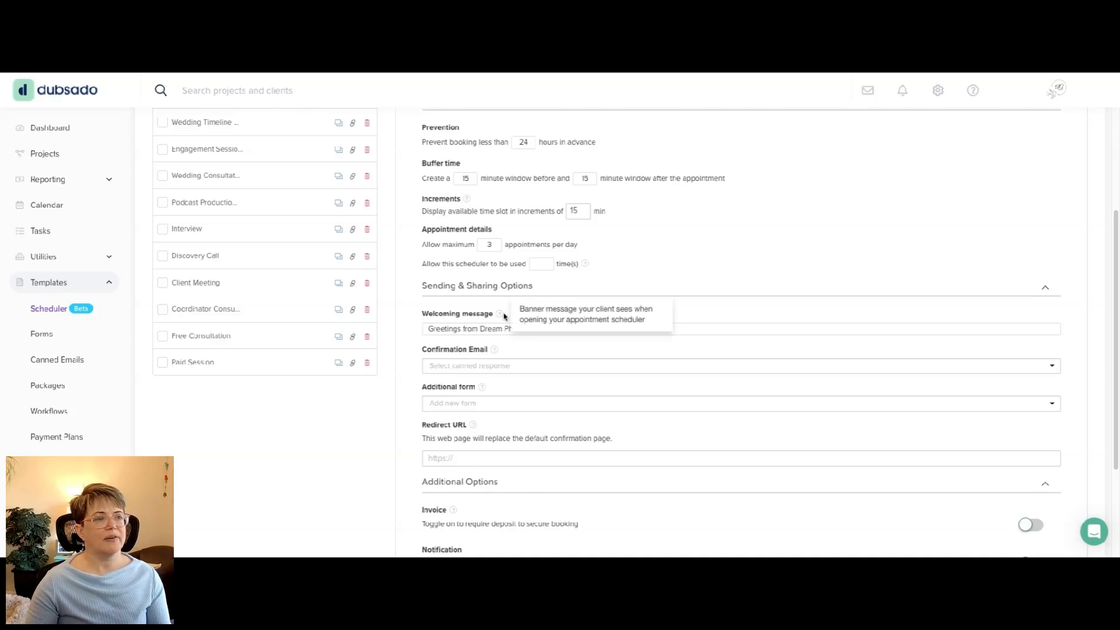
Choose the canned email "Wedding Consultation | 01 - Confirmation" as the scheduler's confirmation email.
scroll(697, 403, "down", 1)
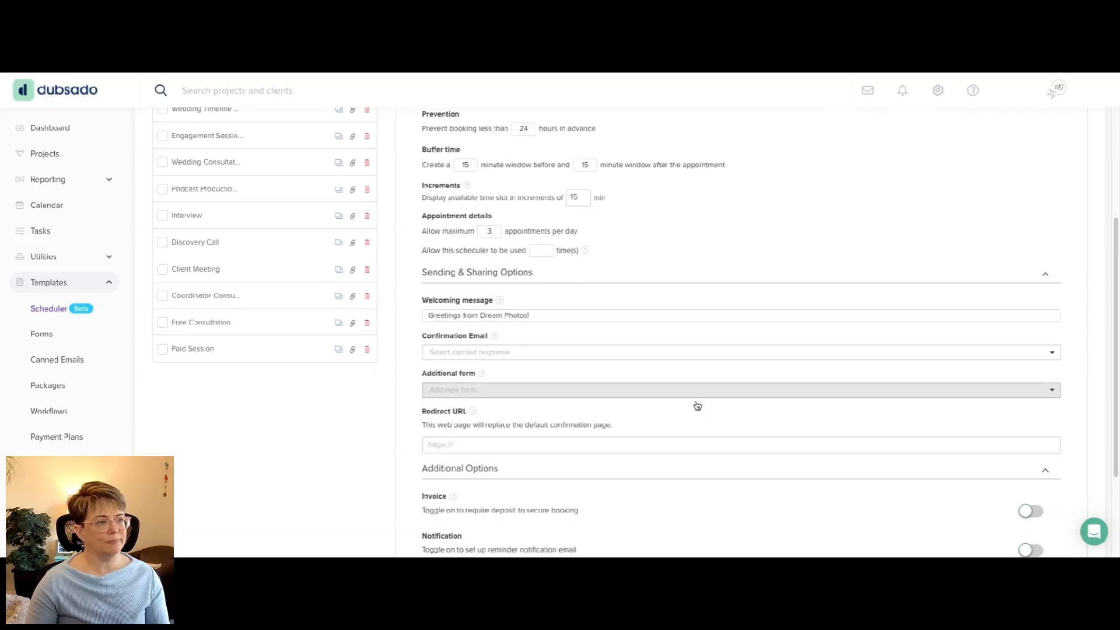
scroll(560, 332, "down", 3)
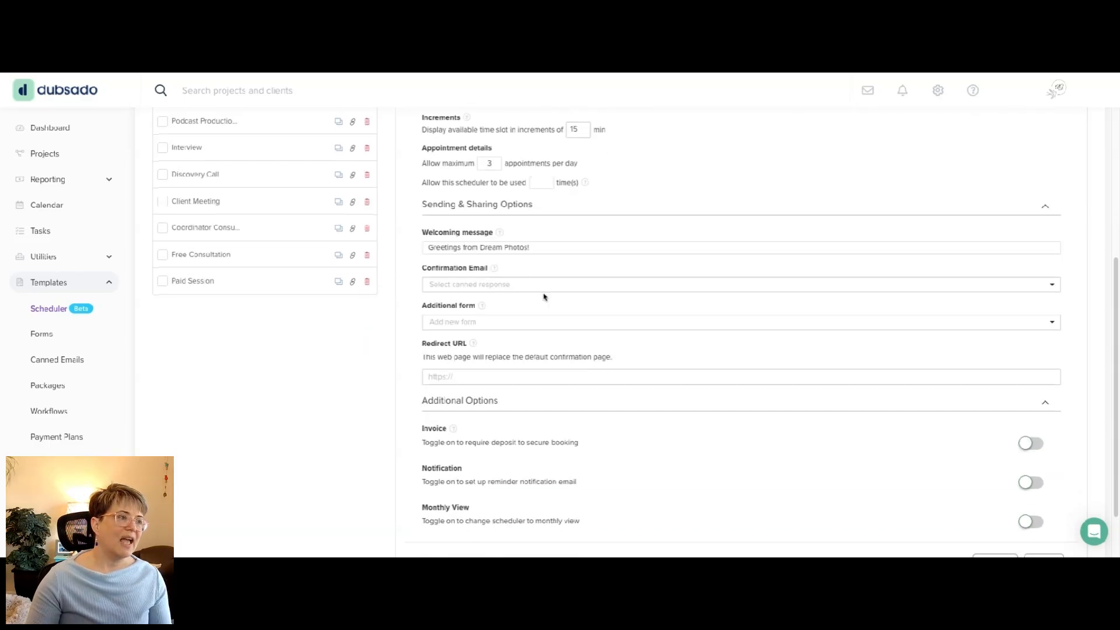
left_click(501, 290)
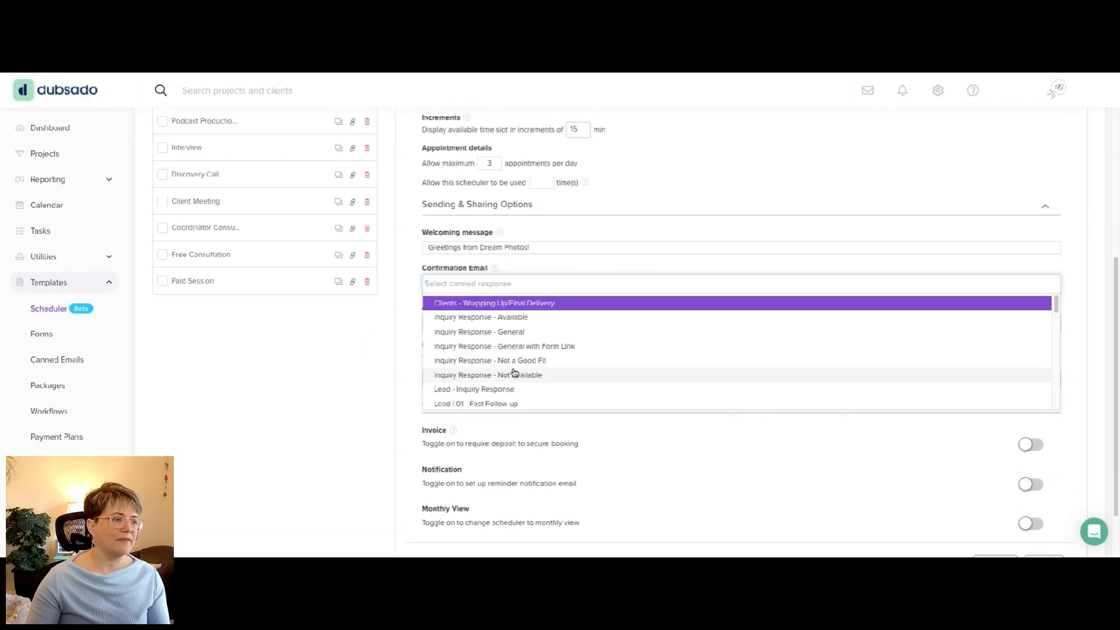
scroll(514, 371, "down", 5)
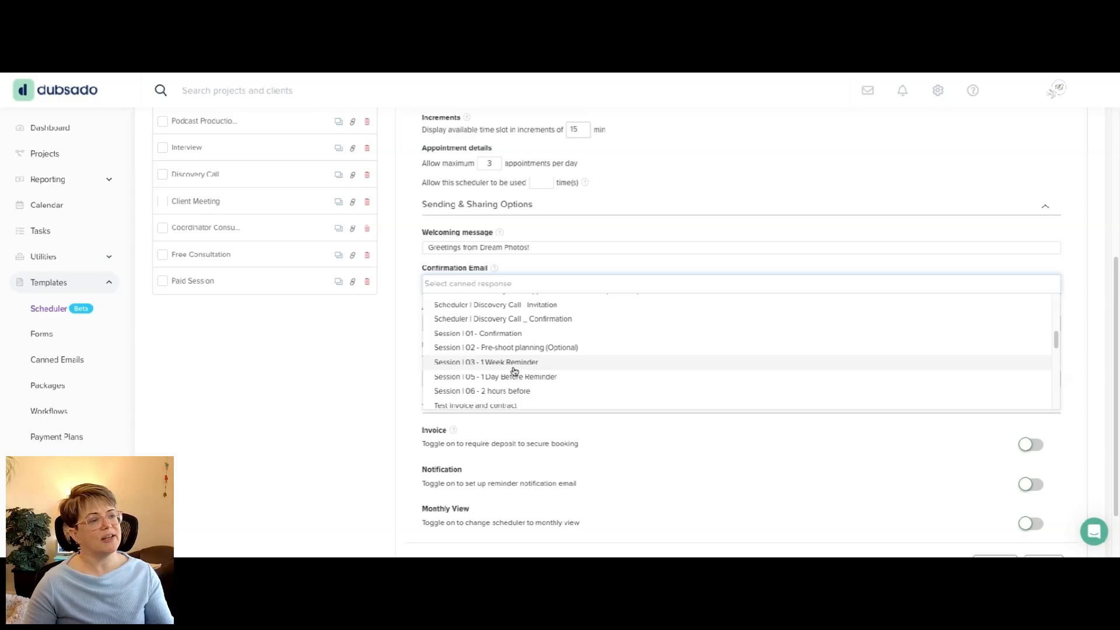
scroll(514, 371, "down", 3)
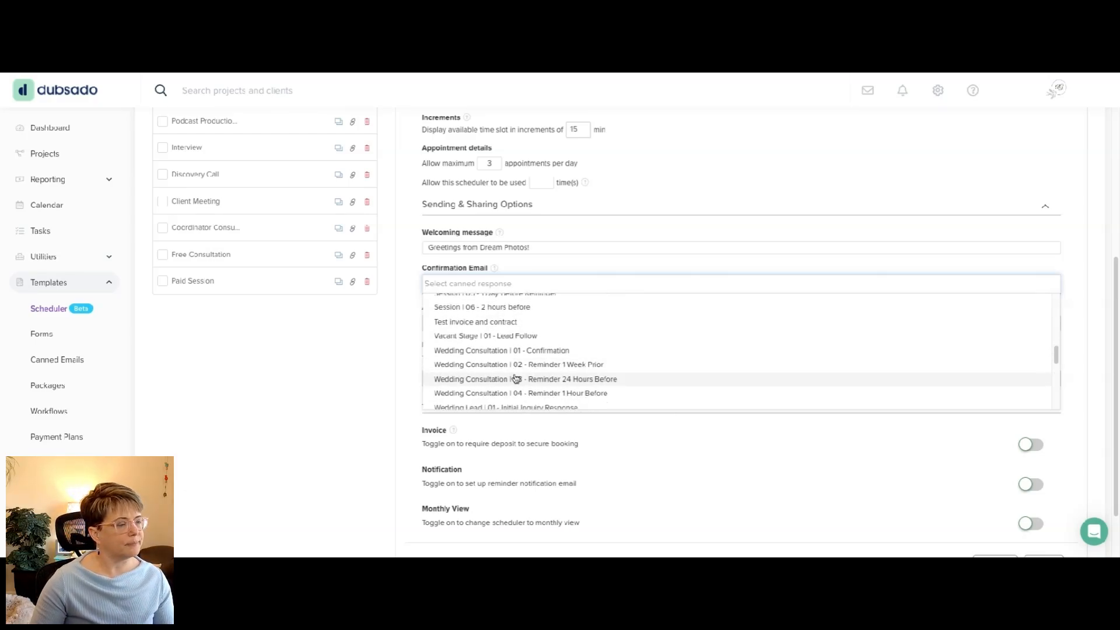
left_click(528, 352)
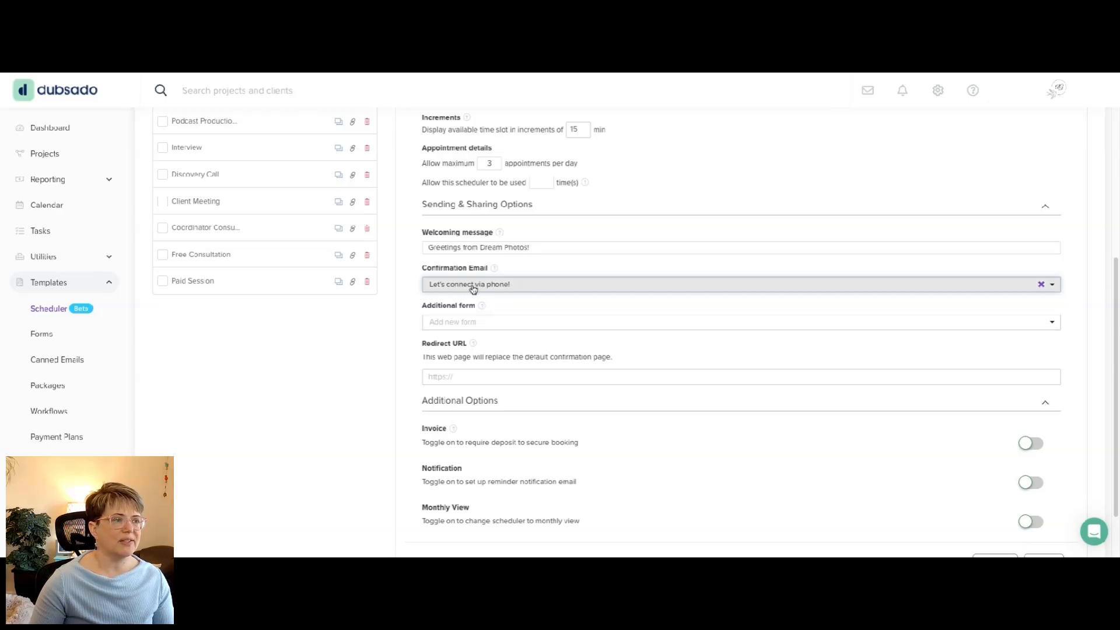
Attach the Photographer Lead Capture Form as the scheduler's additional form.
scroll(472, 290, "up", 3)
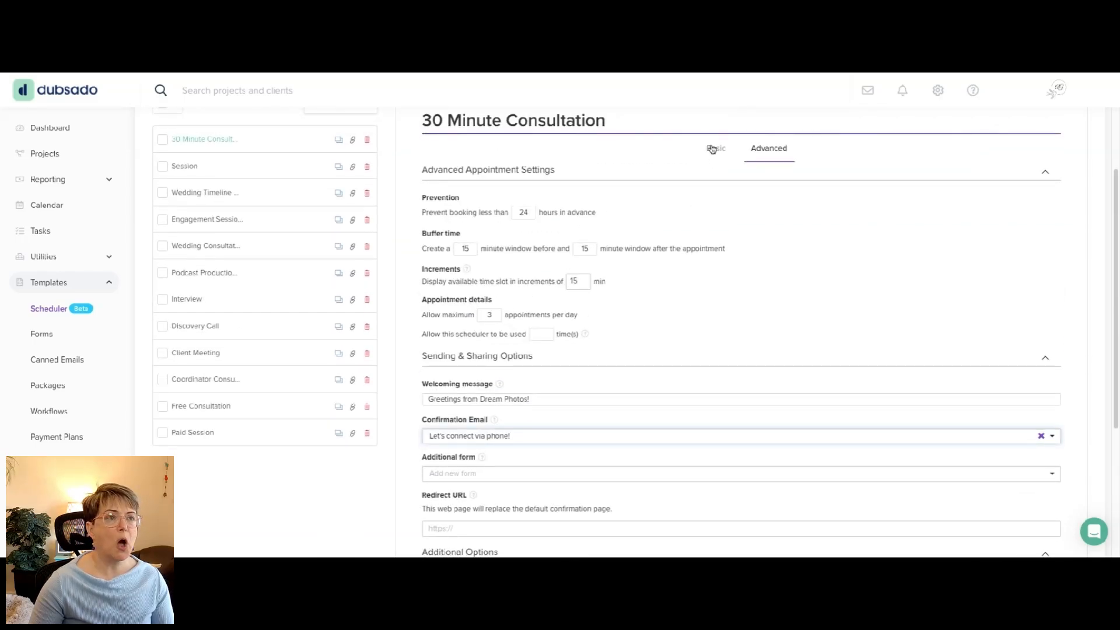
scroll(776, 320, "down", 4)
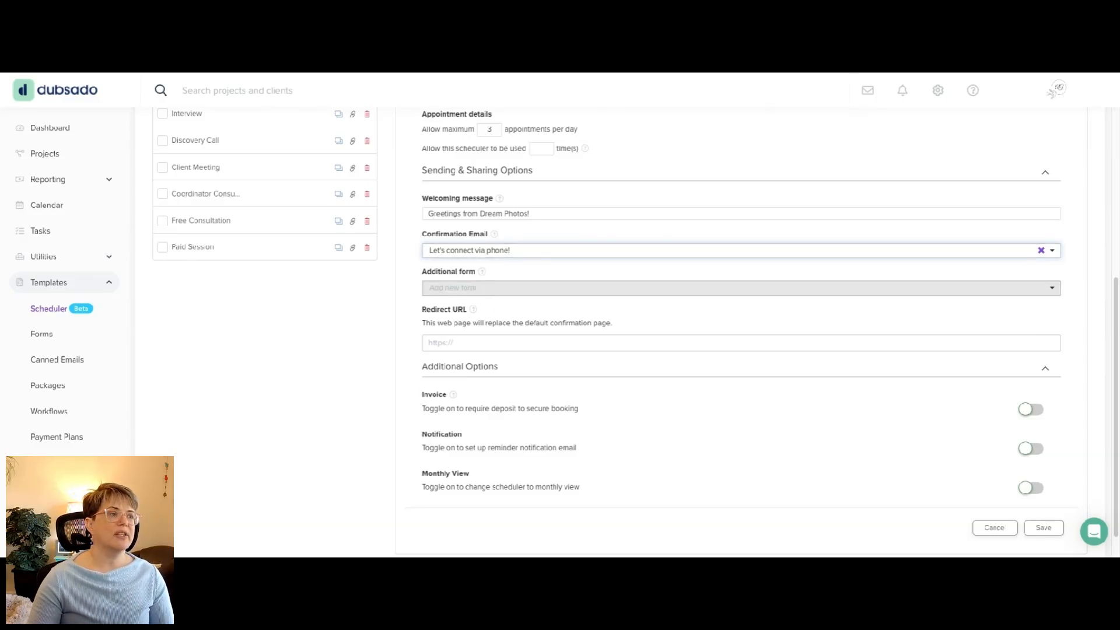
left_click(489, 290)
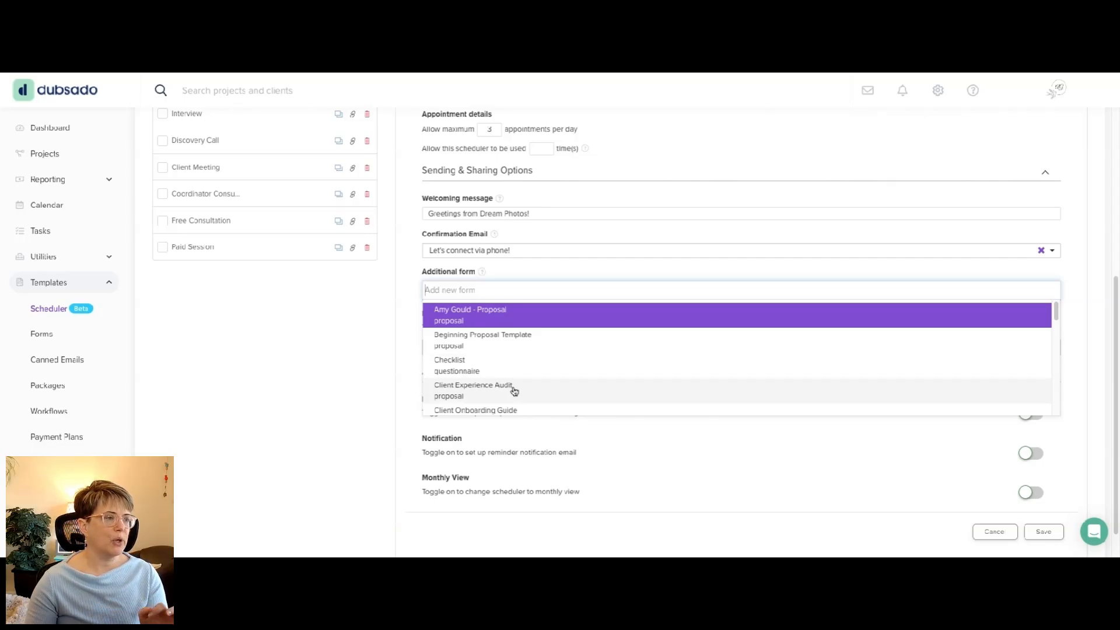
scroll(513, 391, "down", 3)
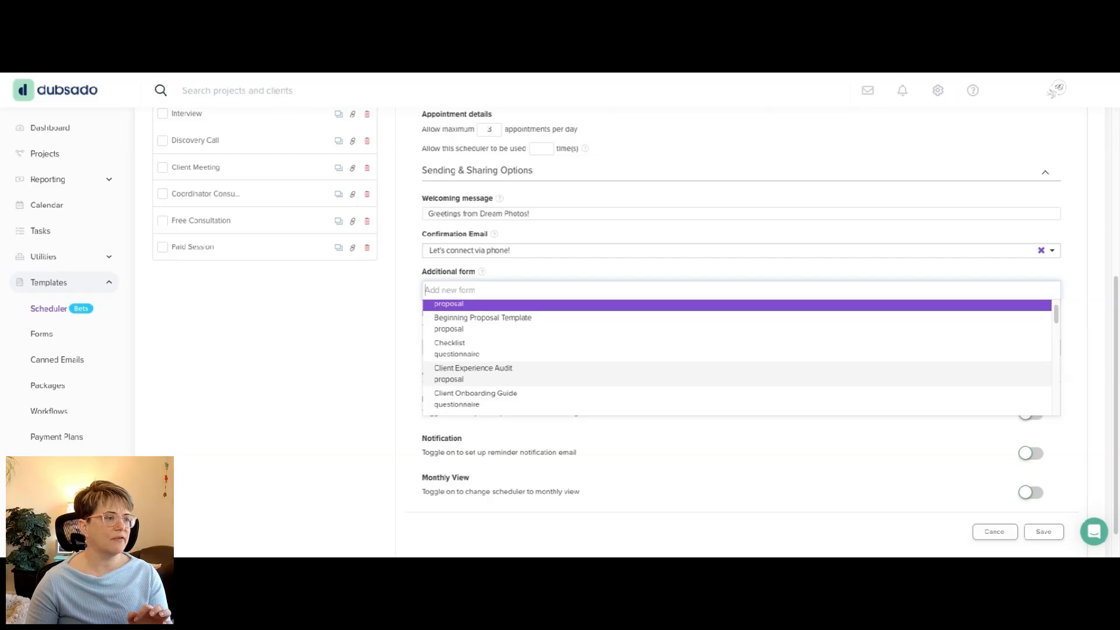
scroll(466, 384, "down", 2)
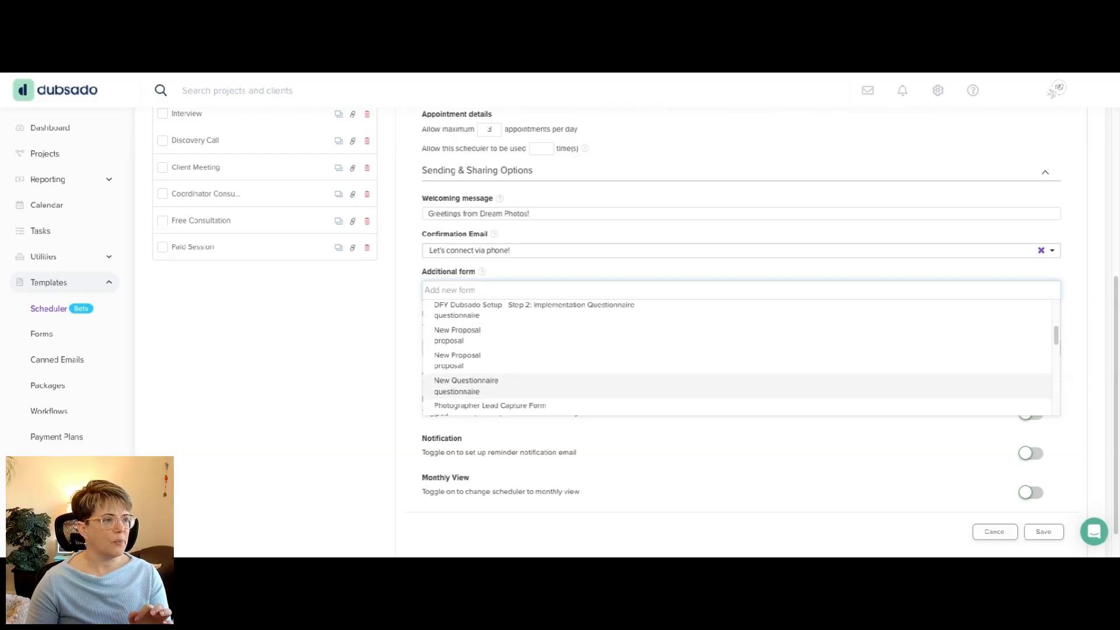
scroll(491, 365, "down", 2)
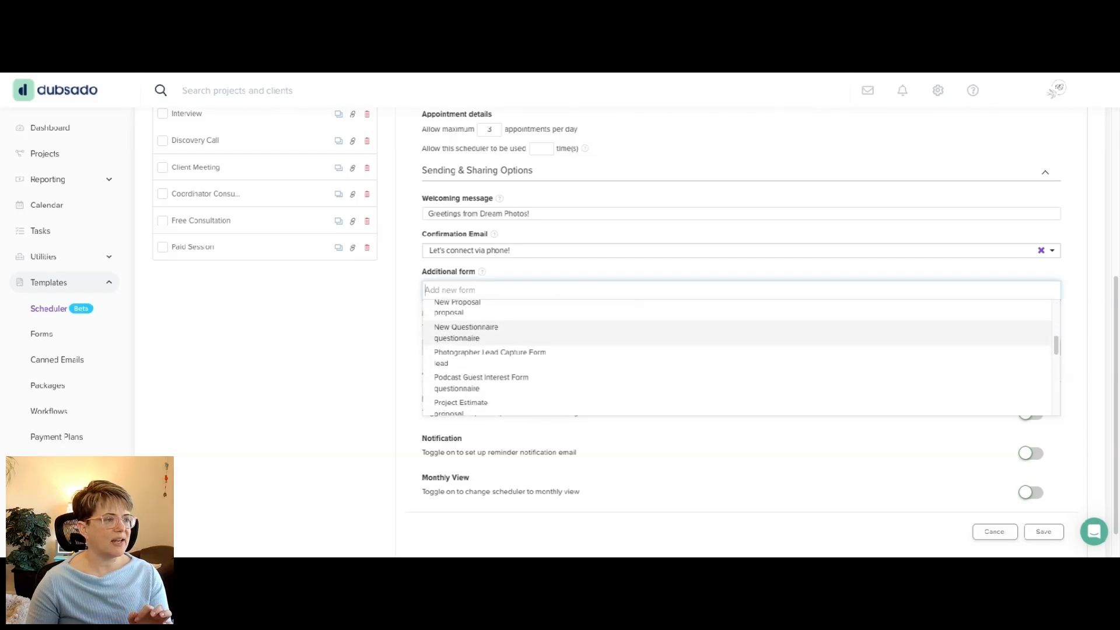
left_click(492, 365)
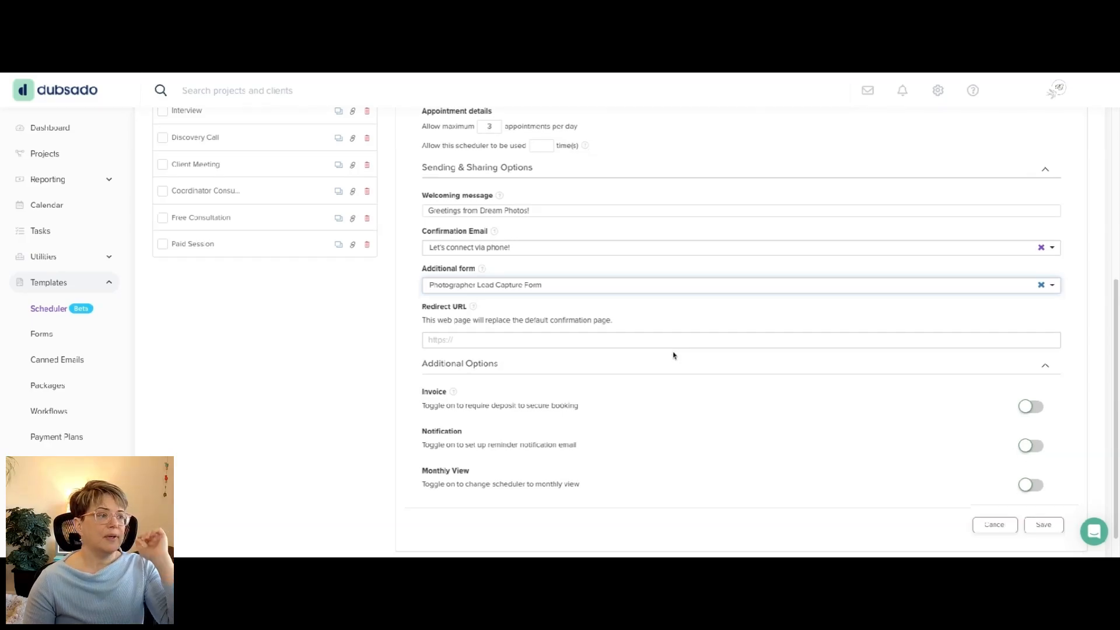
Enable reminder notifications and add one 24 hours prior using the "Wedding Consultation | 03 - Reminder 24 Hours Before" email.
scroll(672, 354, "down", 1)
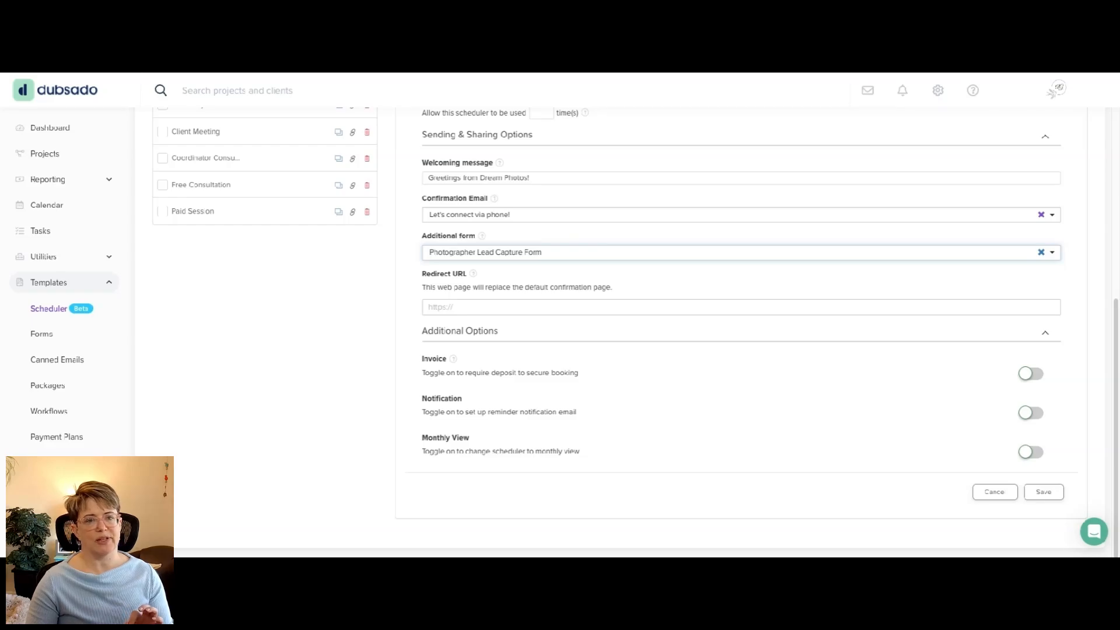
left_click(1031, 412)
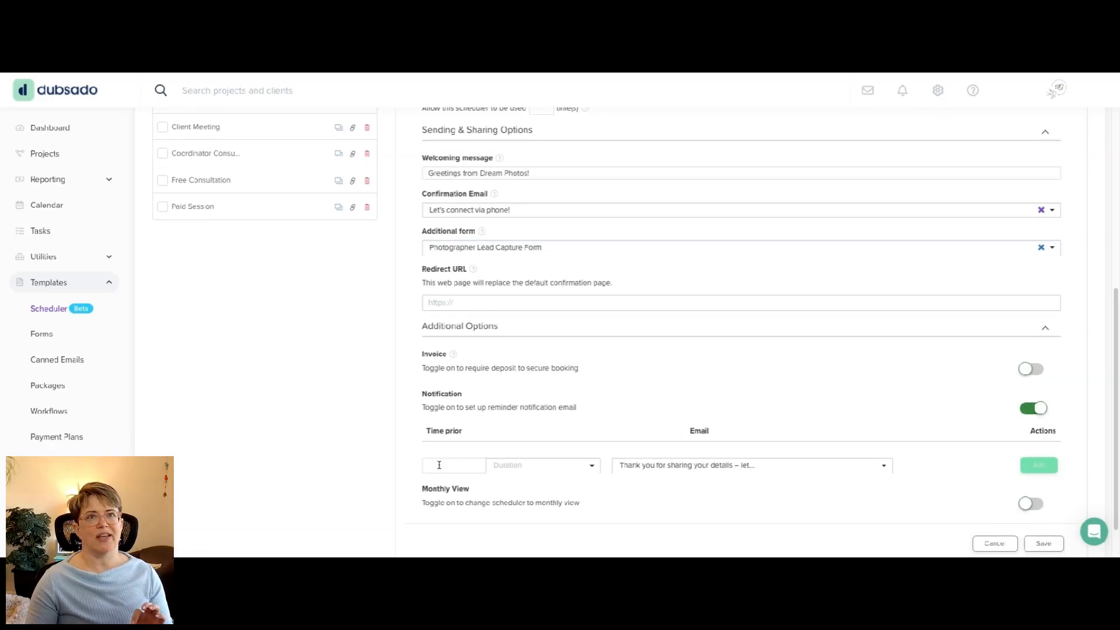
type("24")
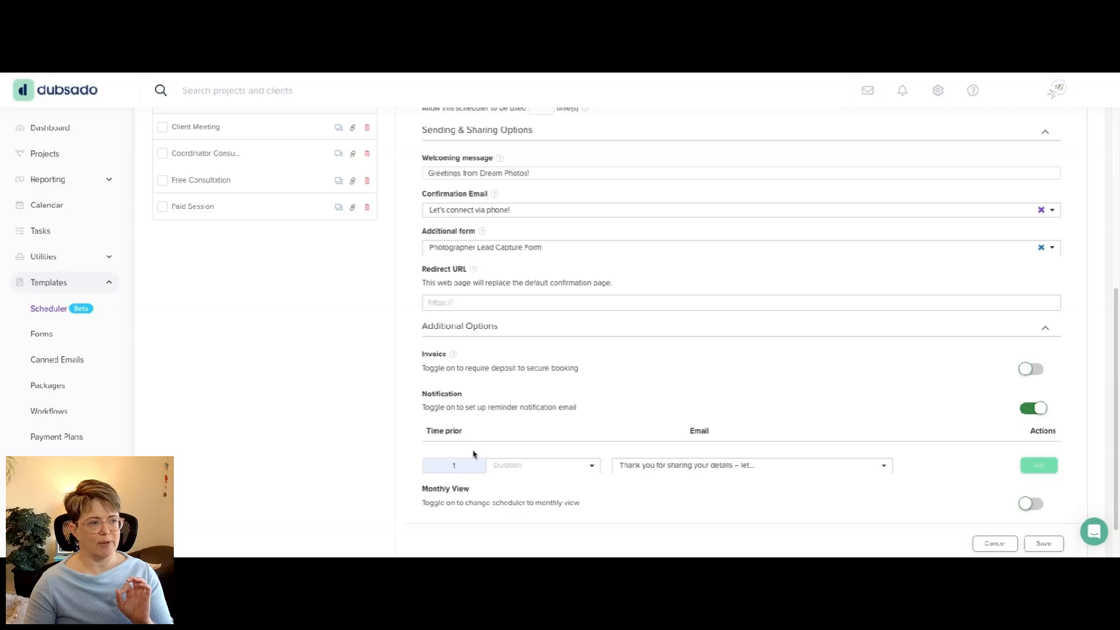
left_click(517, 472)
left_click(530, 502)
left_click(677, 468)
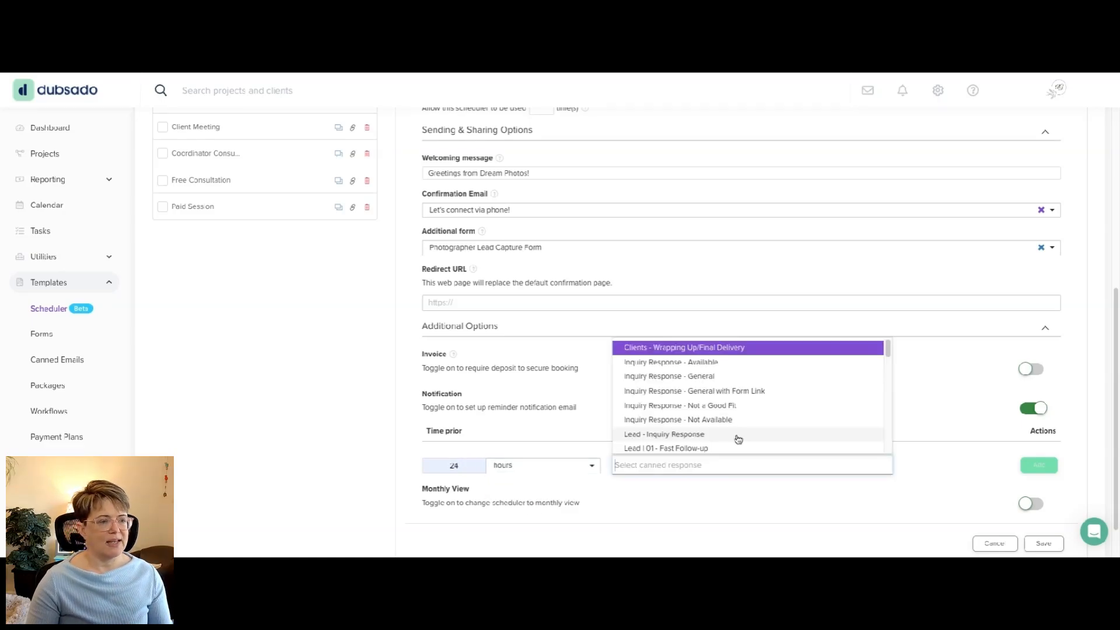
scroll(744, 431, "down", 1)
scroll(752, 423, "up", 3)
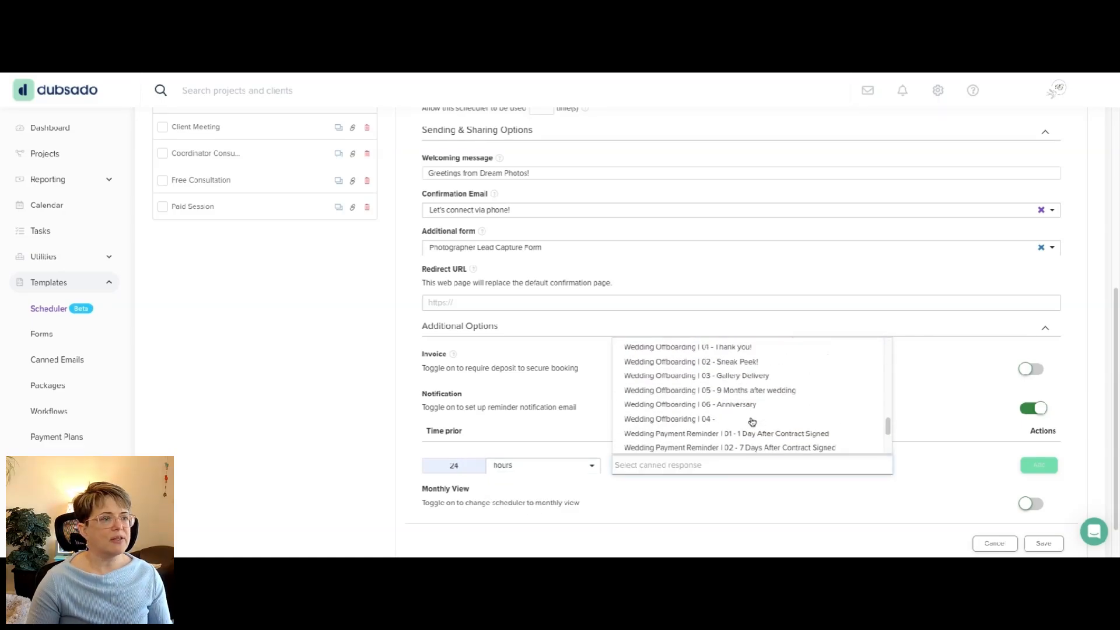
scroll(751, 421, "up", 2)
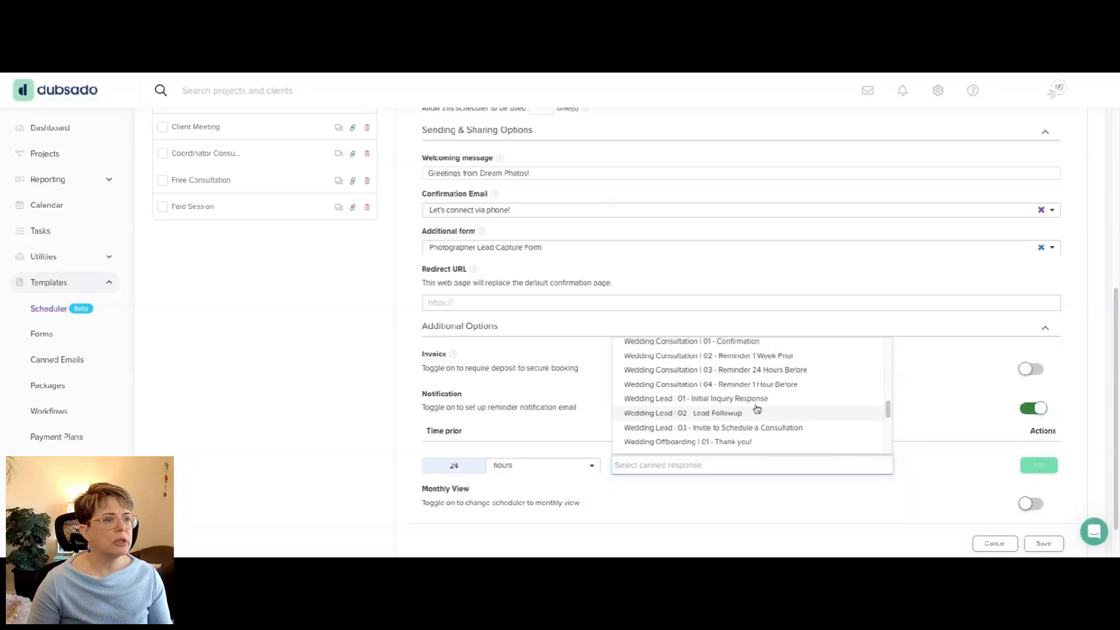
left_click(771, 375)
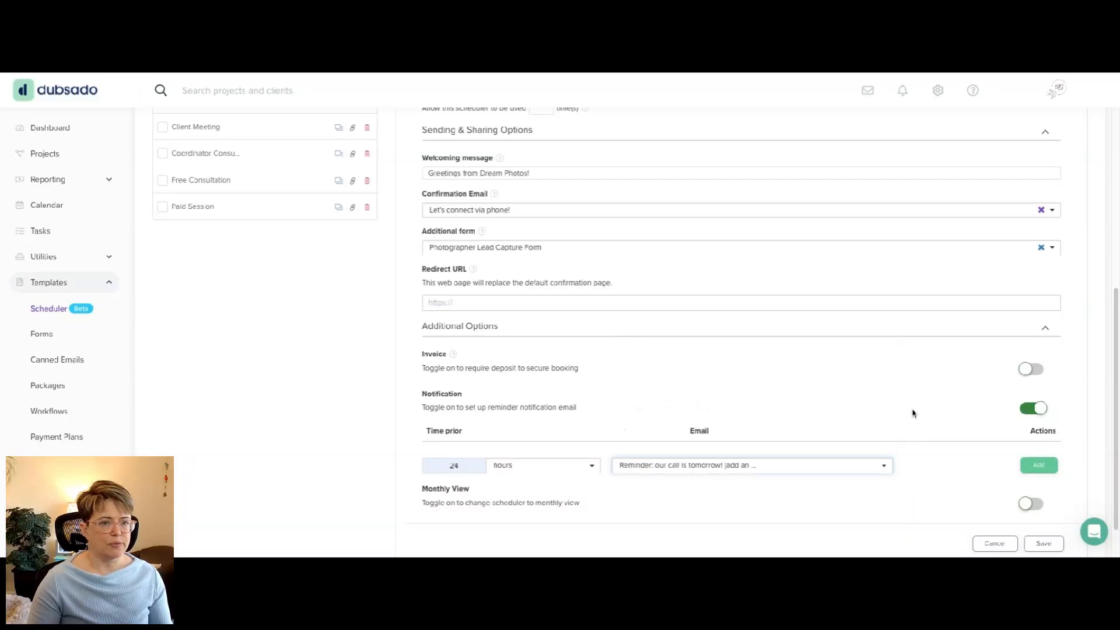
left_click(1038, 465)
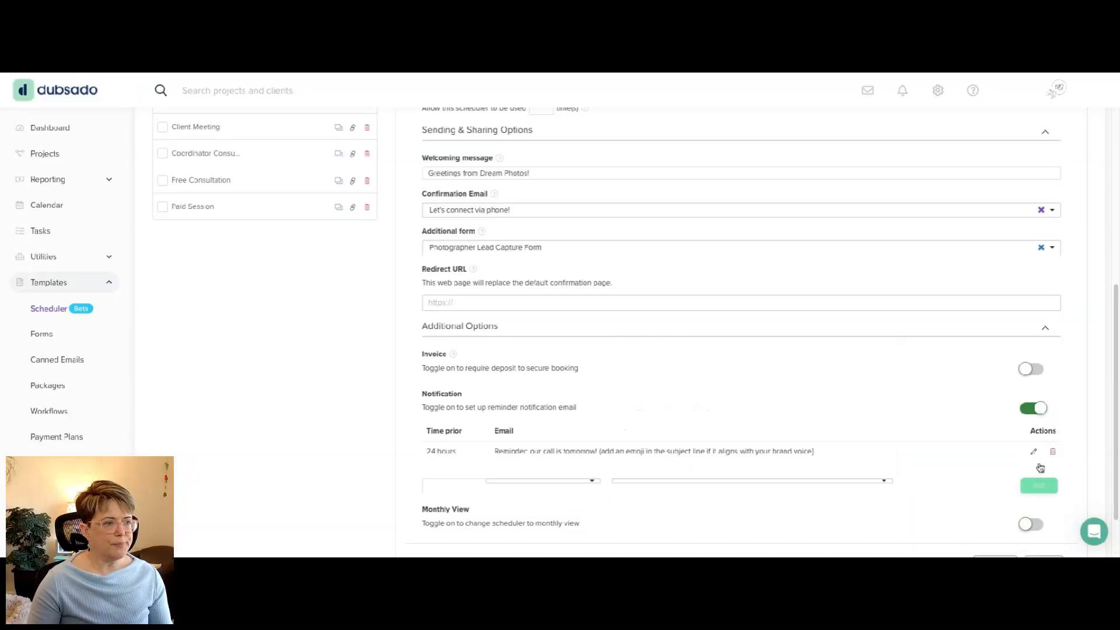
Add a second reminder 1 hour prior using the "Wedding Consultation | 04 - Reminder 1 Hour Before" email.
left_click(455, 493)
type("1")
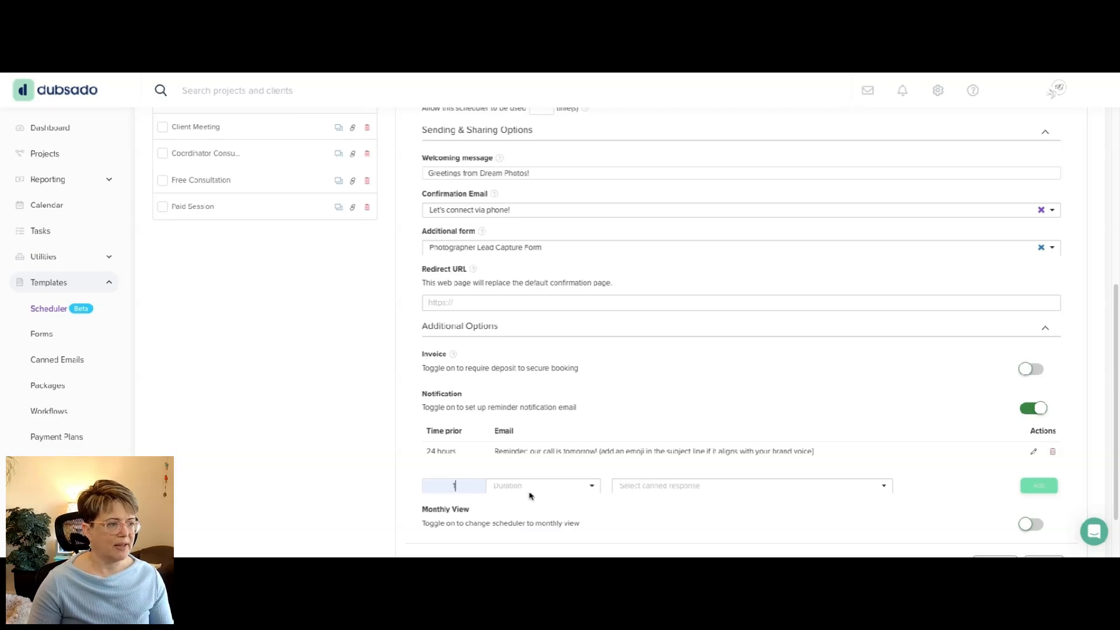
left_click(534, 487)
left_click(523, 526)
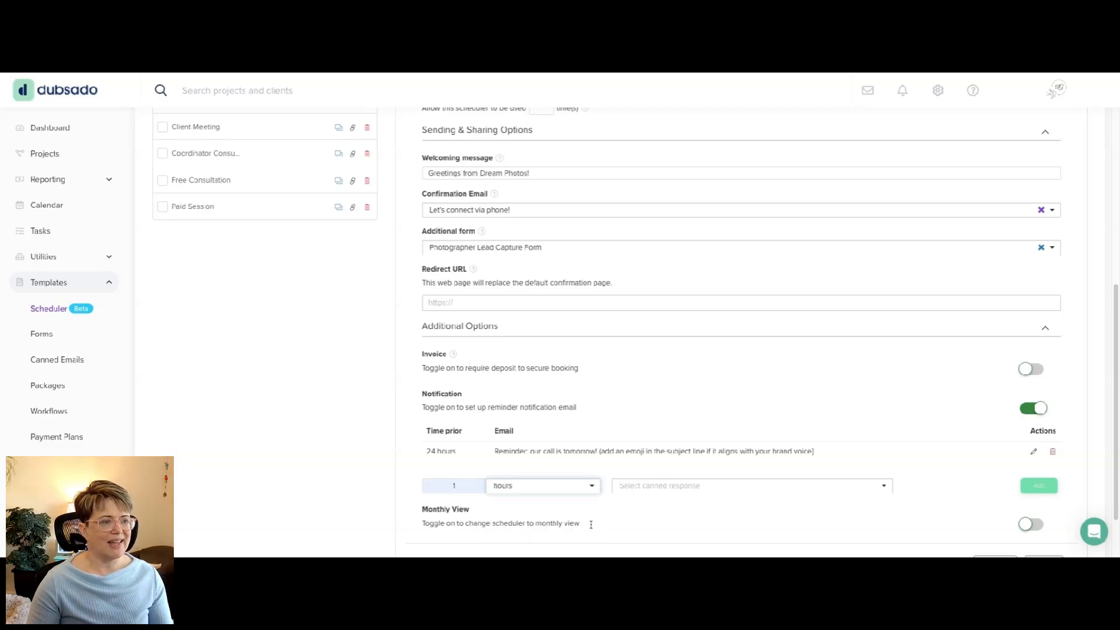
left_click(730, 495)
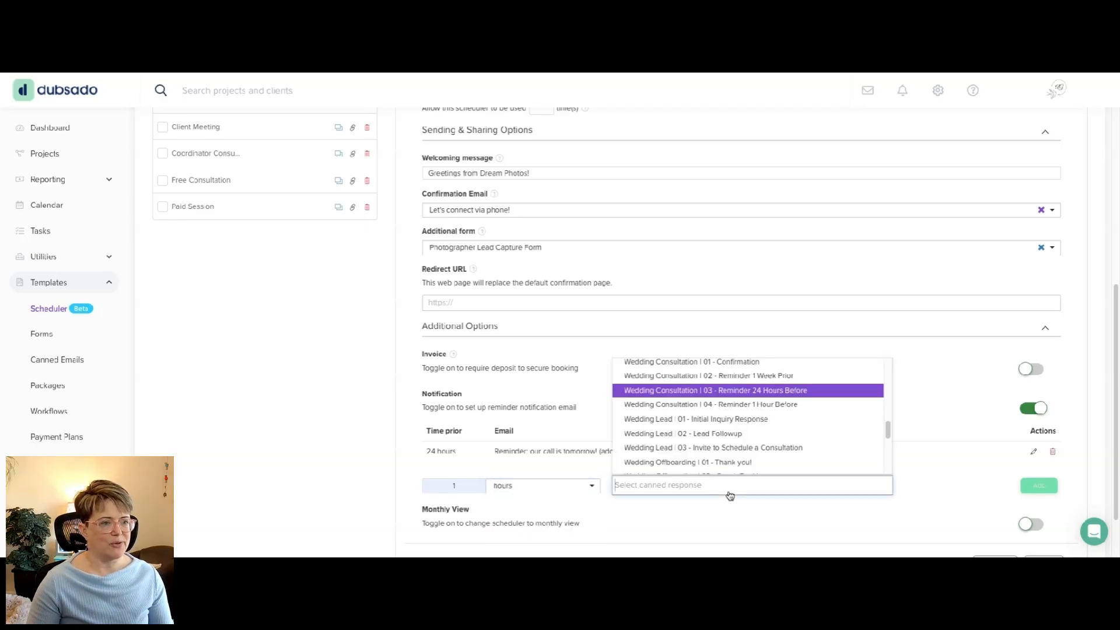
left_click(740, 409)
left_click(1041, 489)
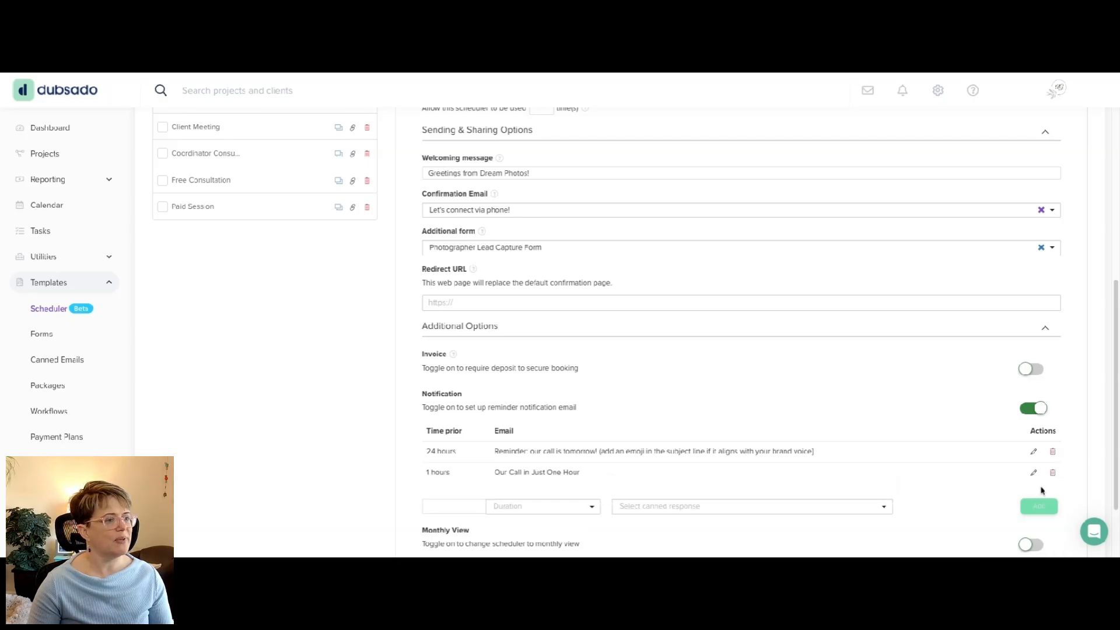
Switch the scheduler's monthly view on and back off, and save the appointment template.
scroll(807, 455, "down", 2)
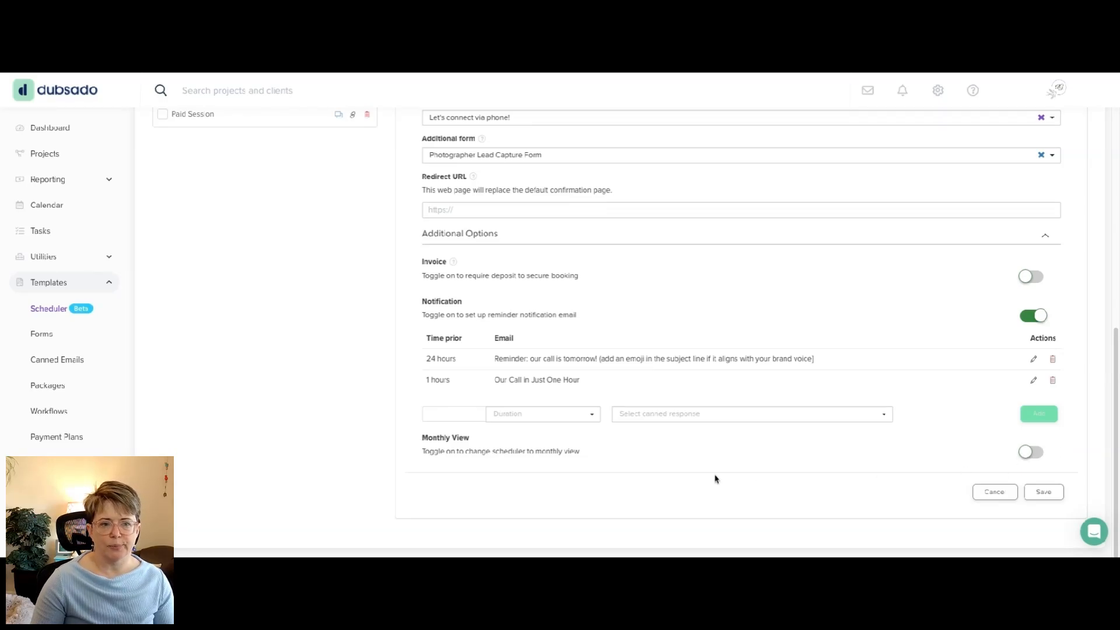
left_click(1033, 453)
left_click(1033, 453)
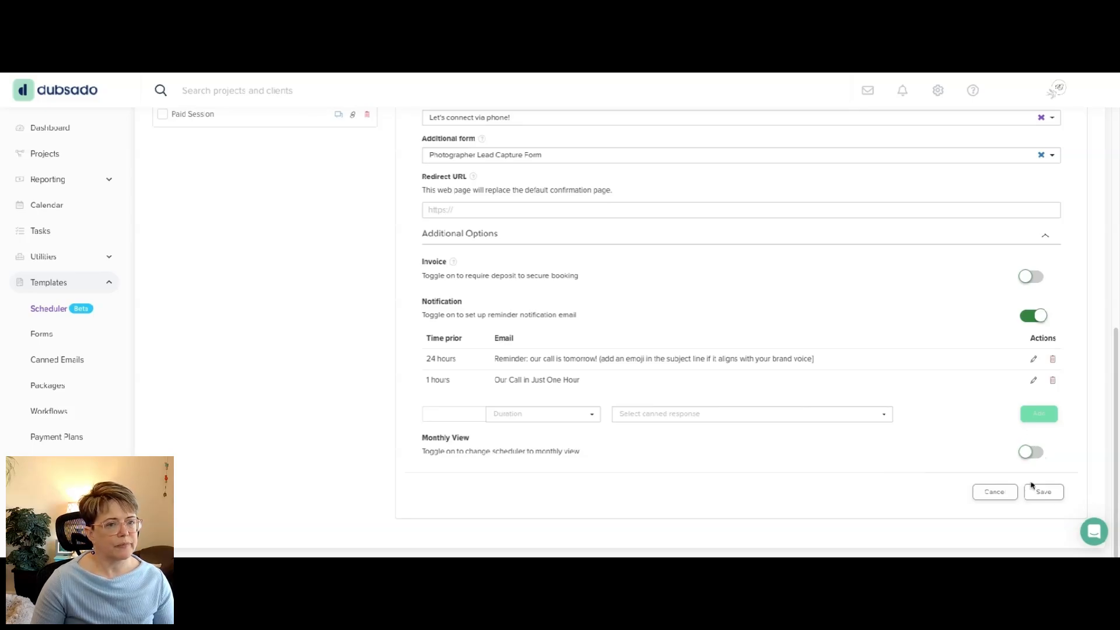
left_click(1032, 493)
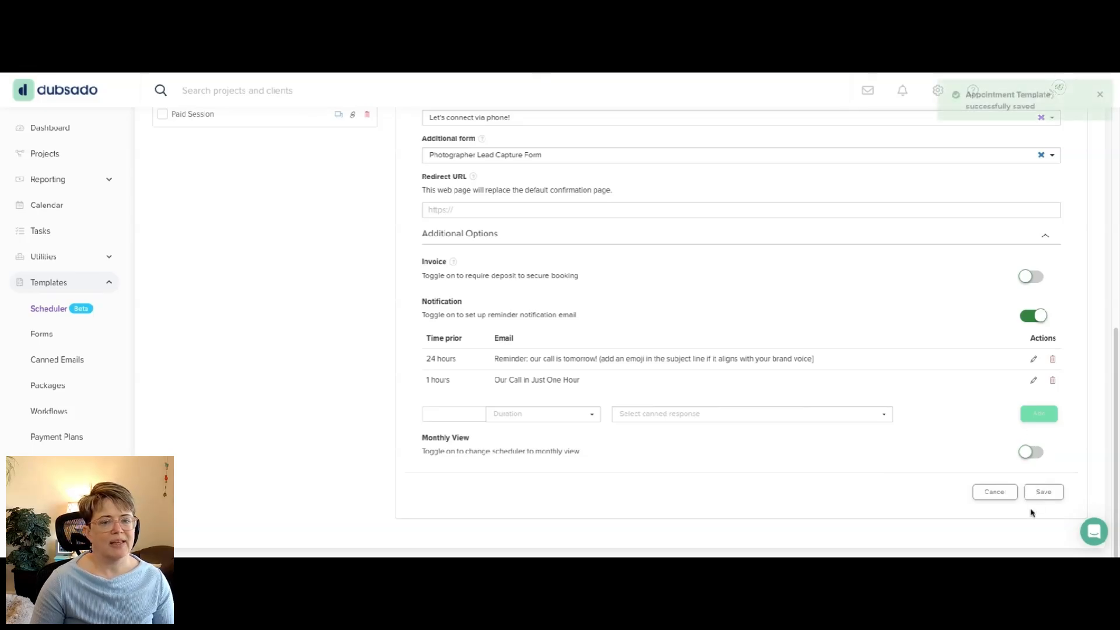
Open the "Wedding Consultation | 01 - Confirmation" canned email for editing.
scroll(1031, 512, "up", 4)
scroll(1031, 511, "up", 3)
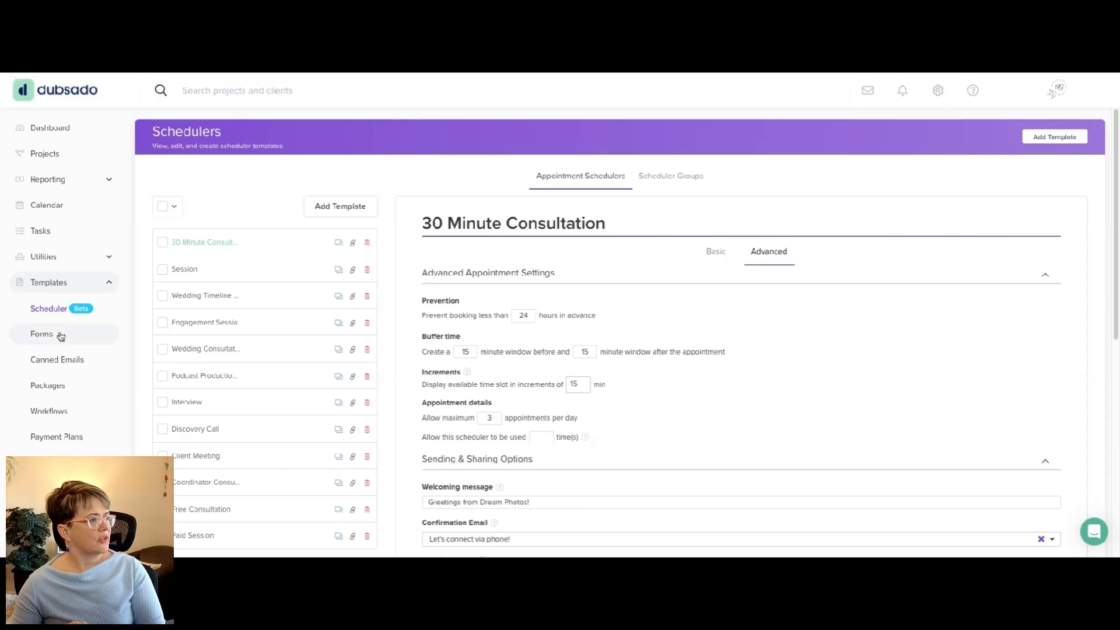
left_click(61, 357)
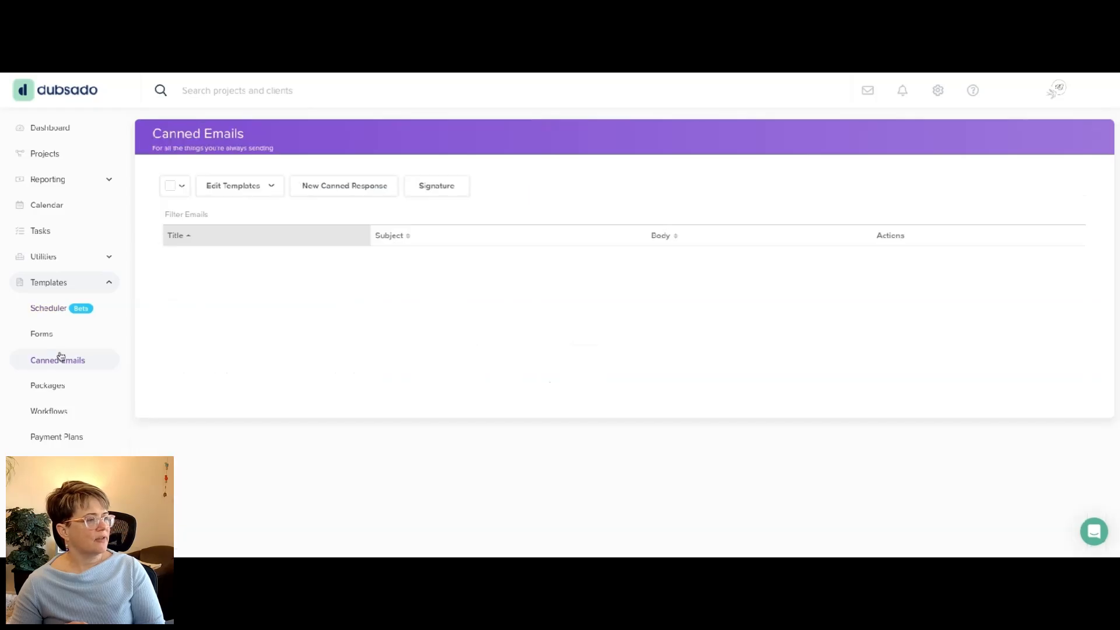
scroll(239, 325, "down", 20)
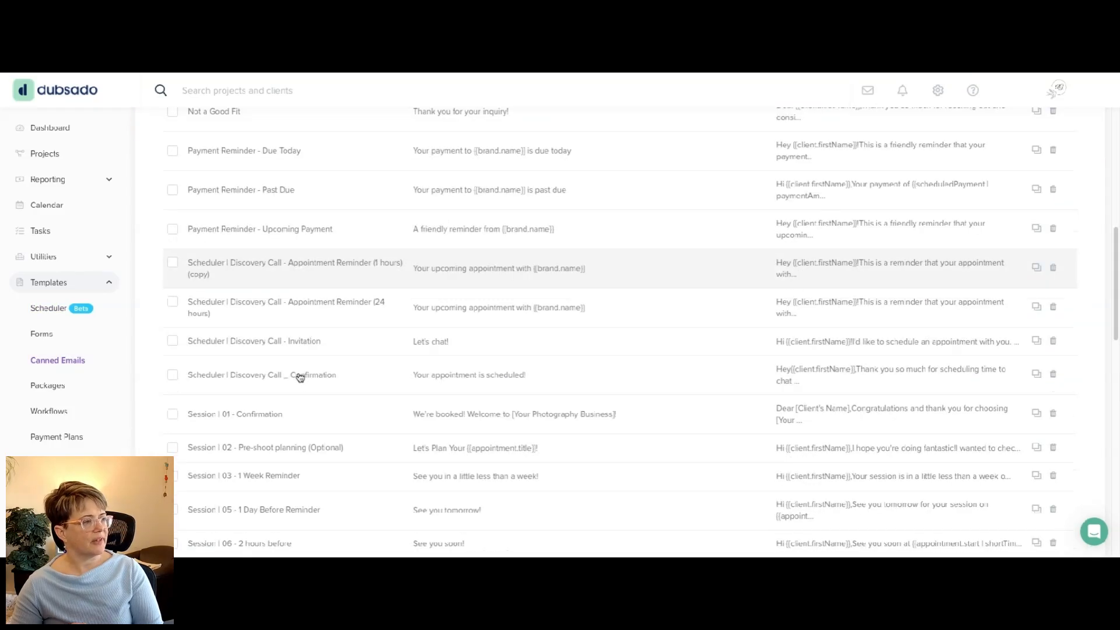
scroll(297, 388, "down", 3)
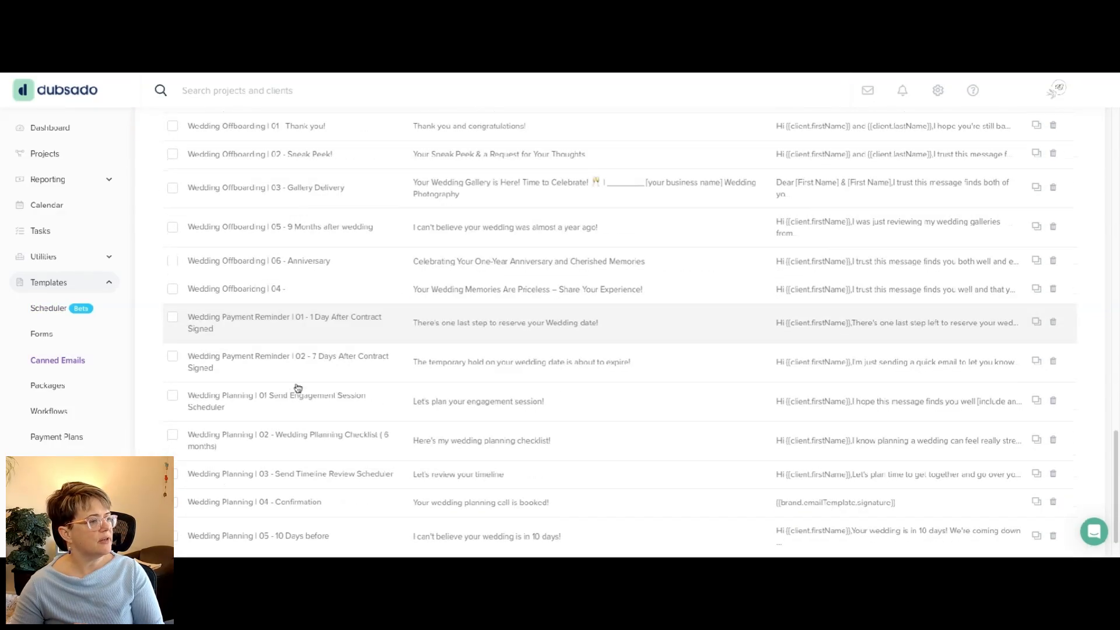
scroll(297, 389, "up", 2)
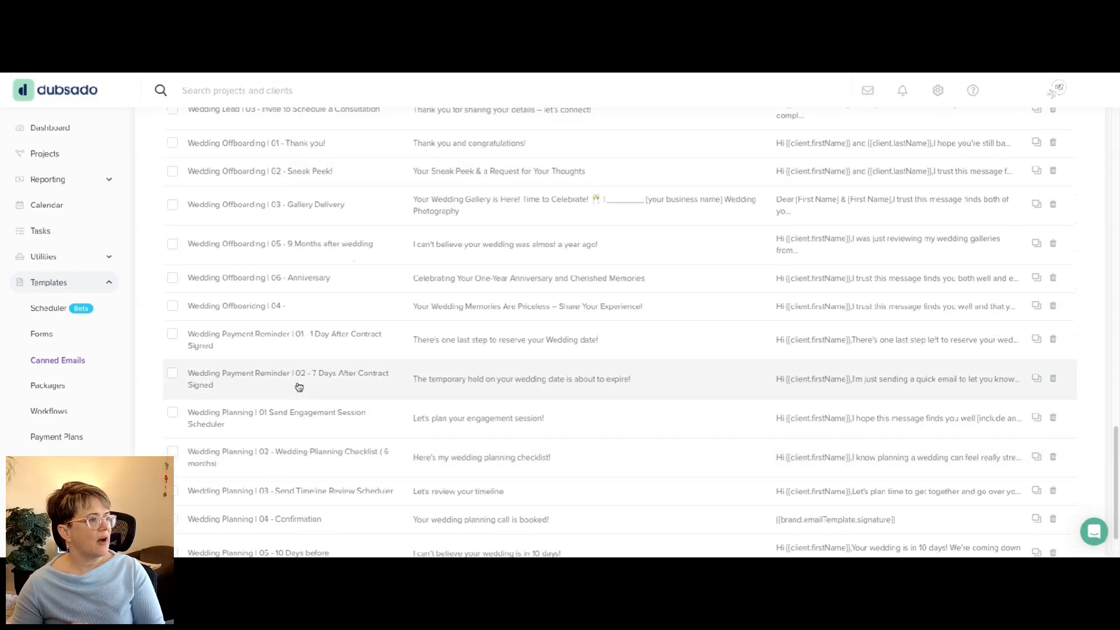
scroll(297, 388, "up", 3)
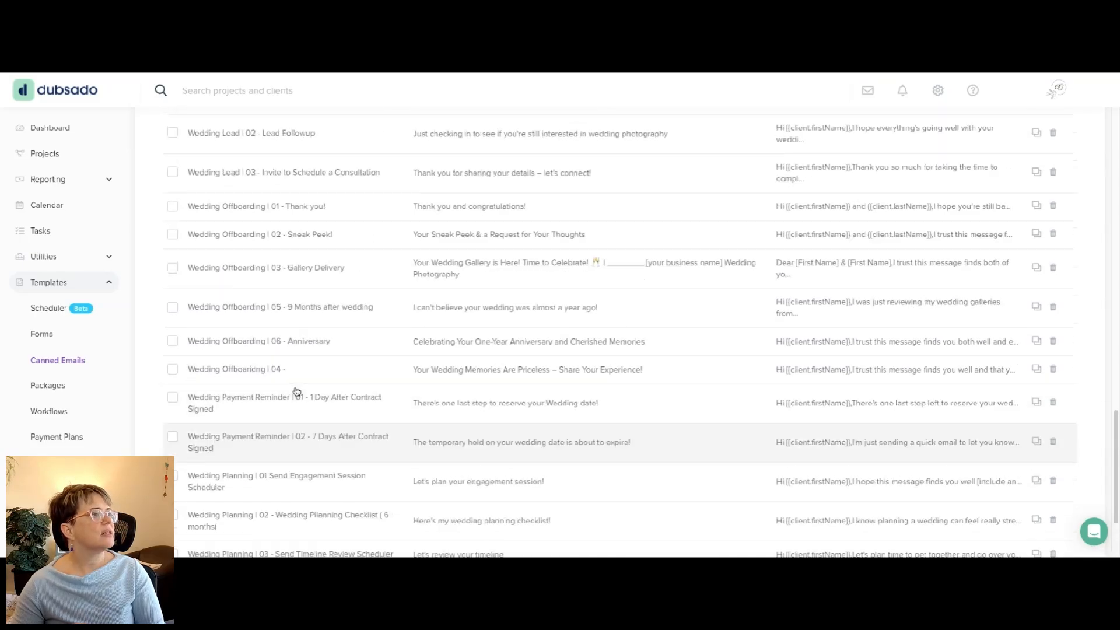
scroll(296, 391, "up", 7)
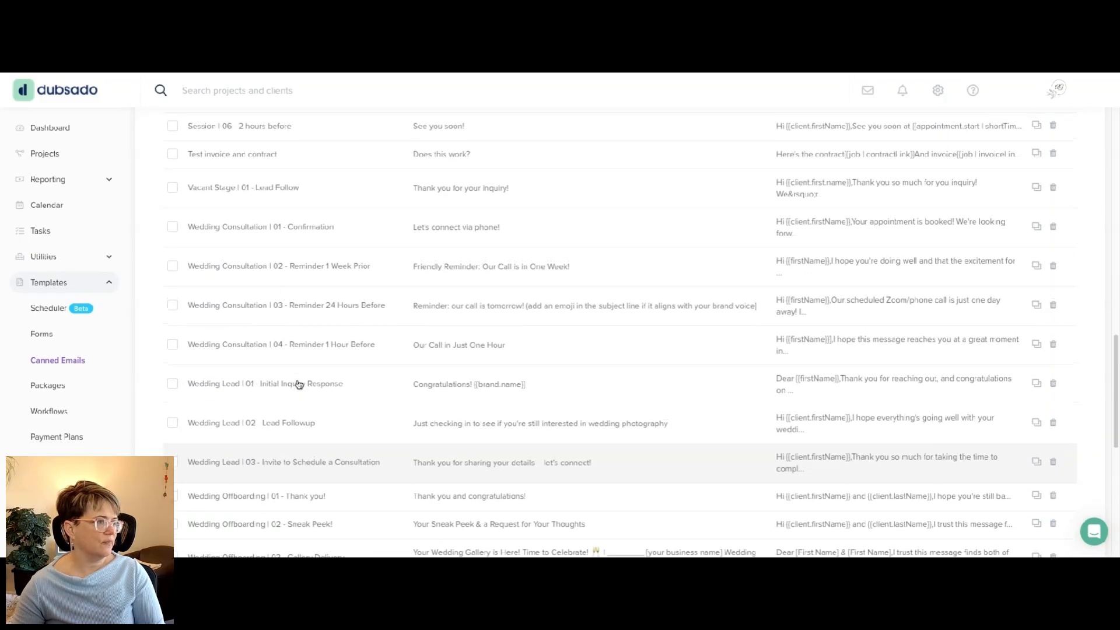
left_click(506, 232)
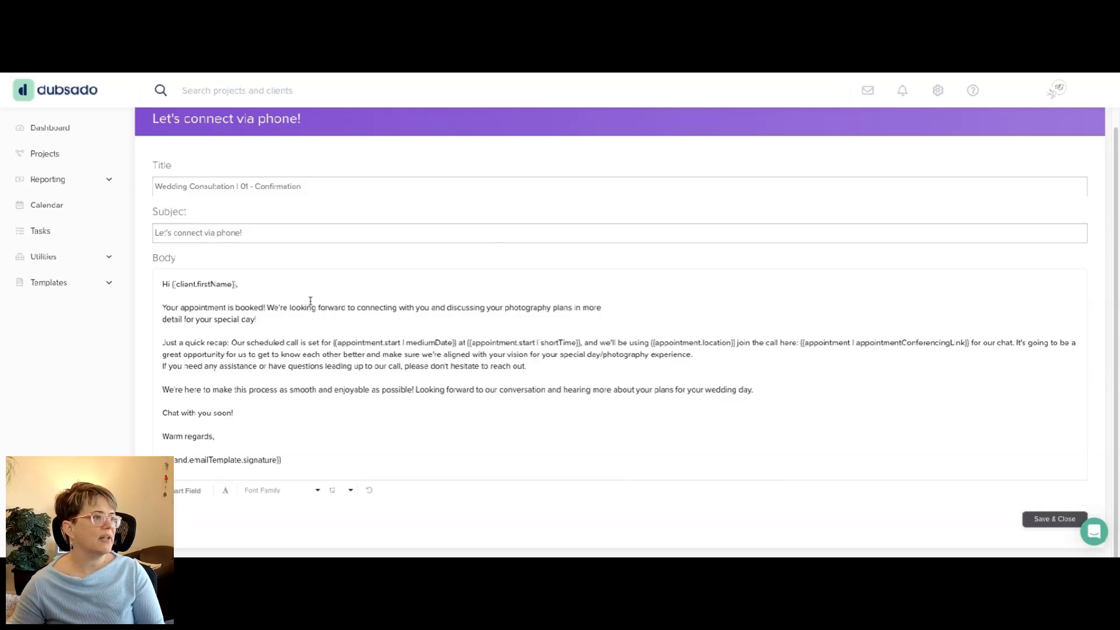
Change the confirmation email's subject to "Let's connect via Google Meet!".
double_click(234, 231)
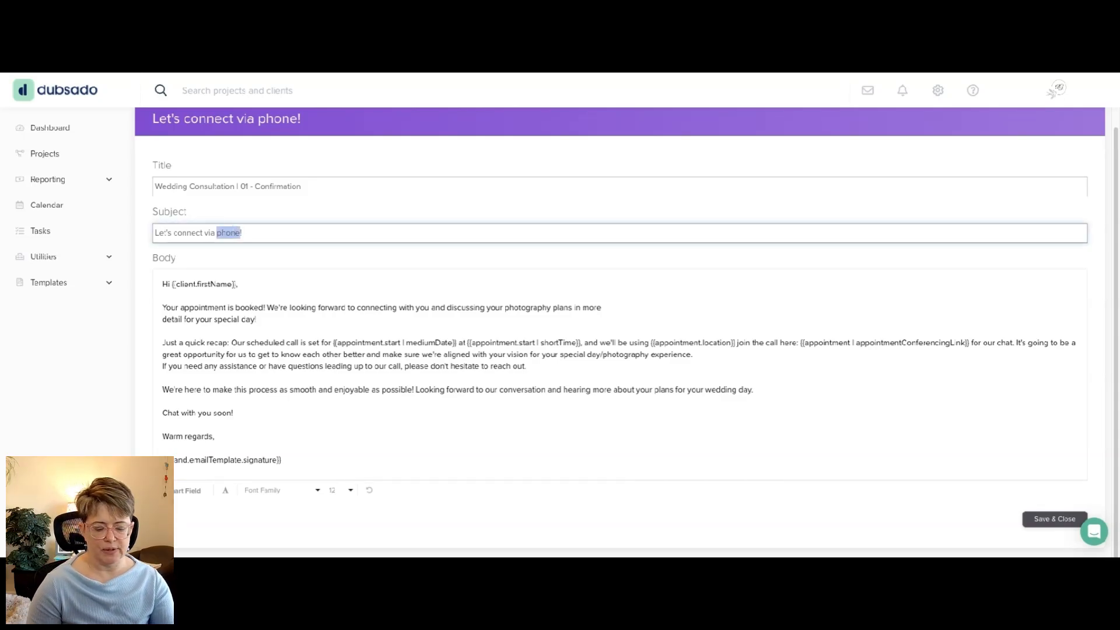
type("G")
type("oogle Meet")
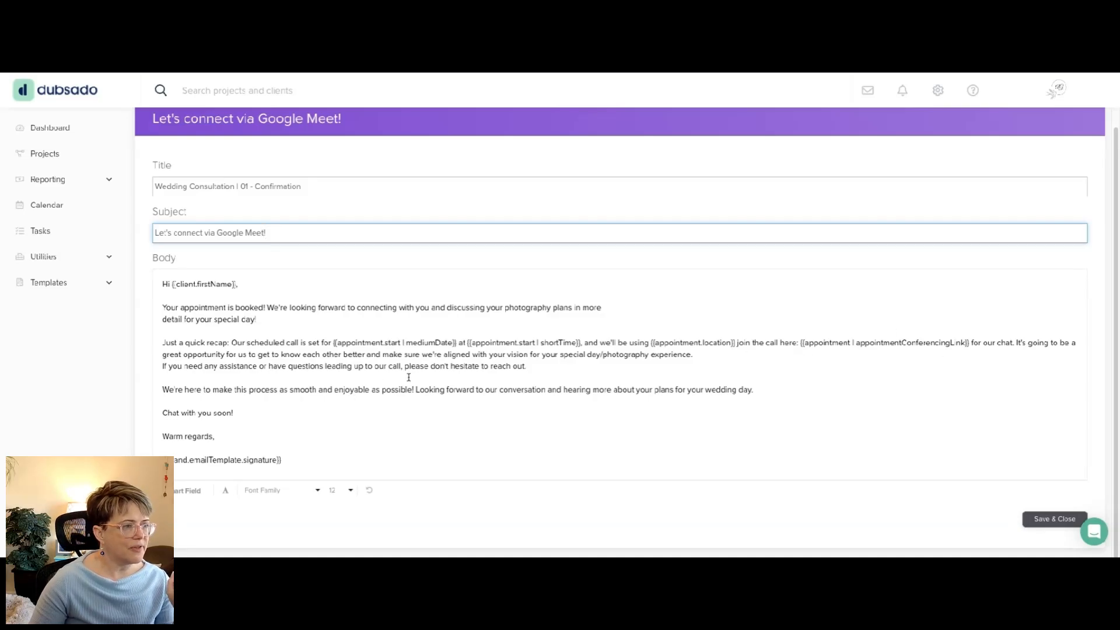
Add "P.S. If you need to cancel or reschedule please use the links below." beneath the email's signature field.
left_click(313, 456)
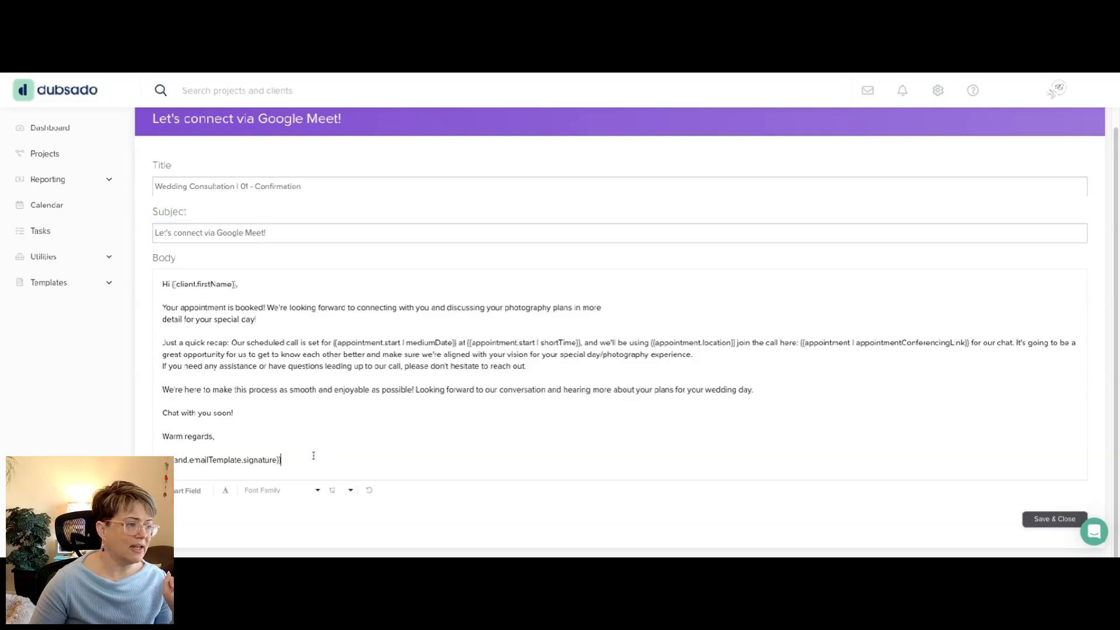
scroll(315, 457, "down", 1)
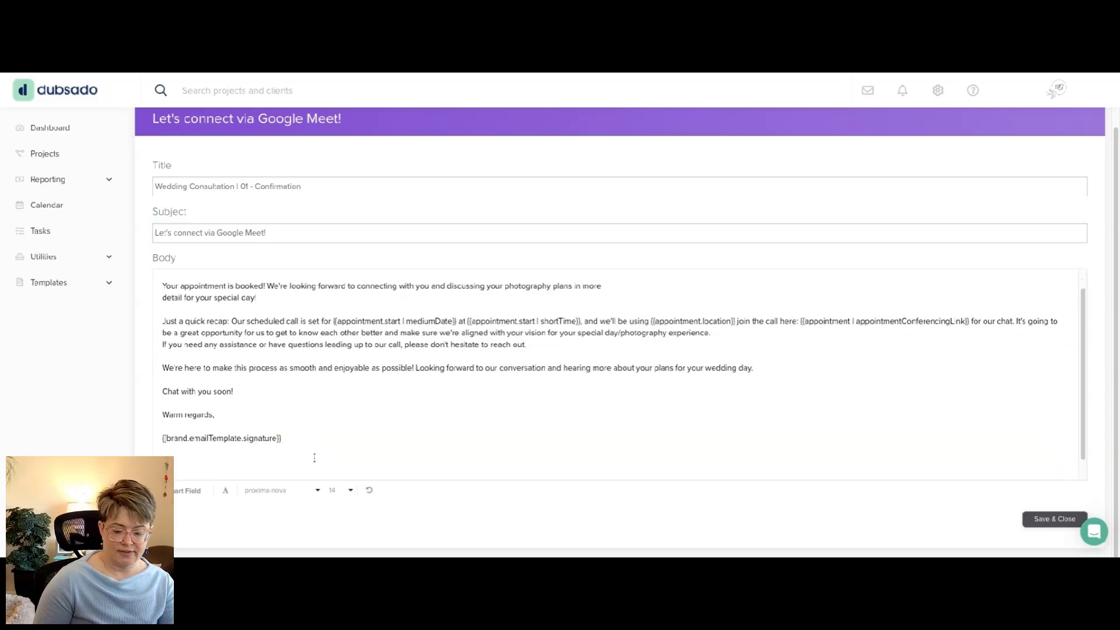
scroll(314, 458, "down", 1)
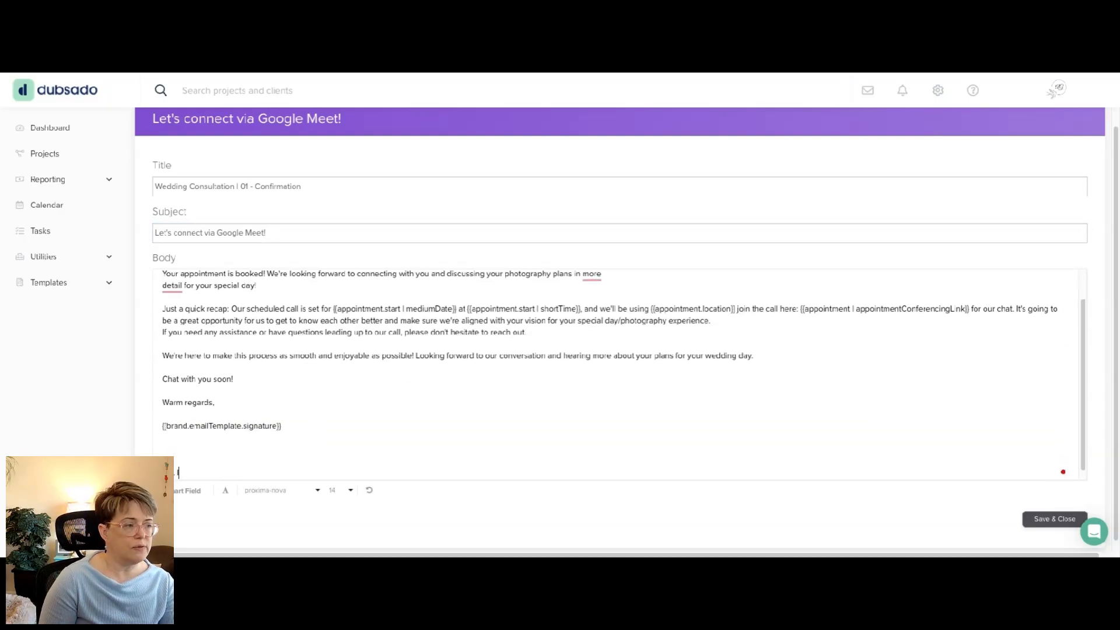
type("u need to can")
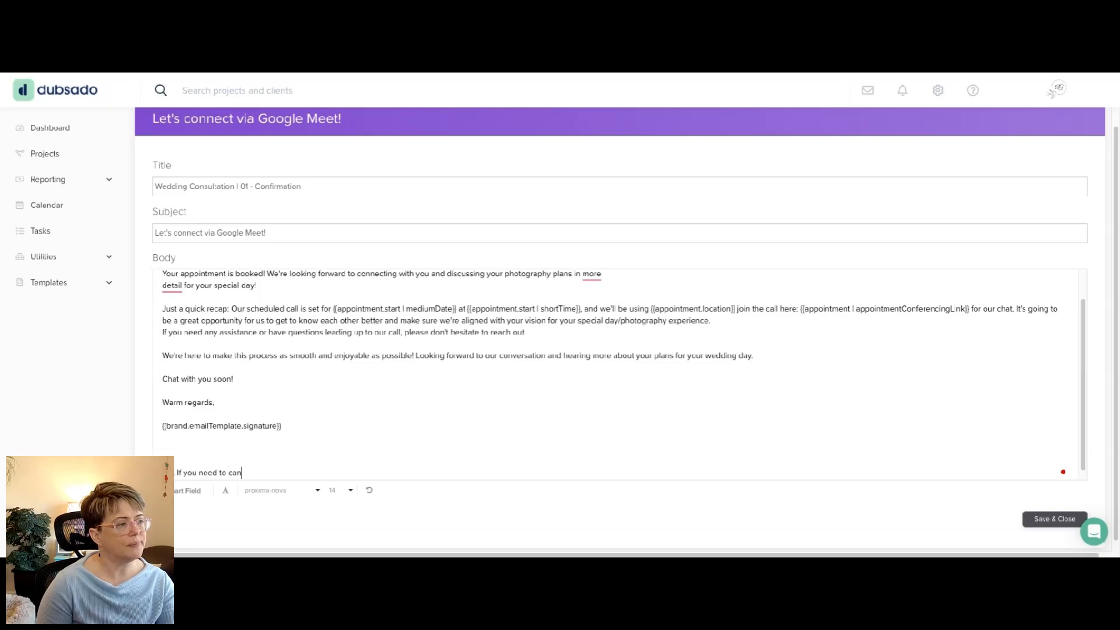
type("cel or res")
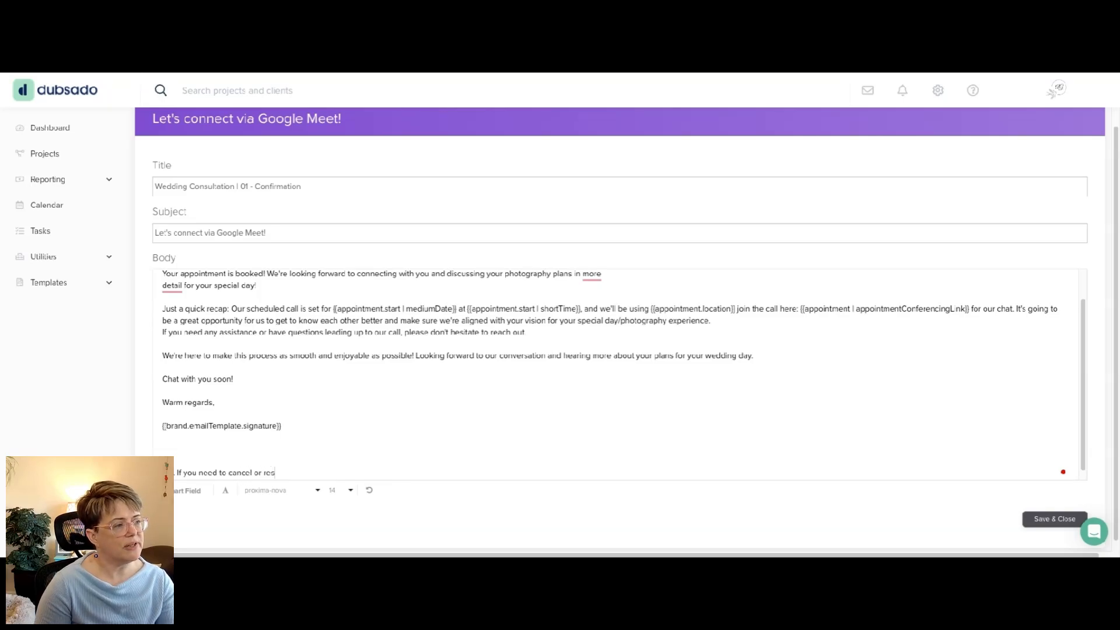
type("chedule ")
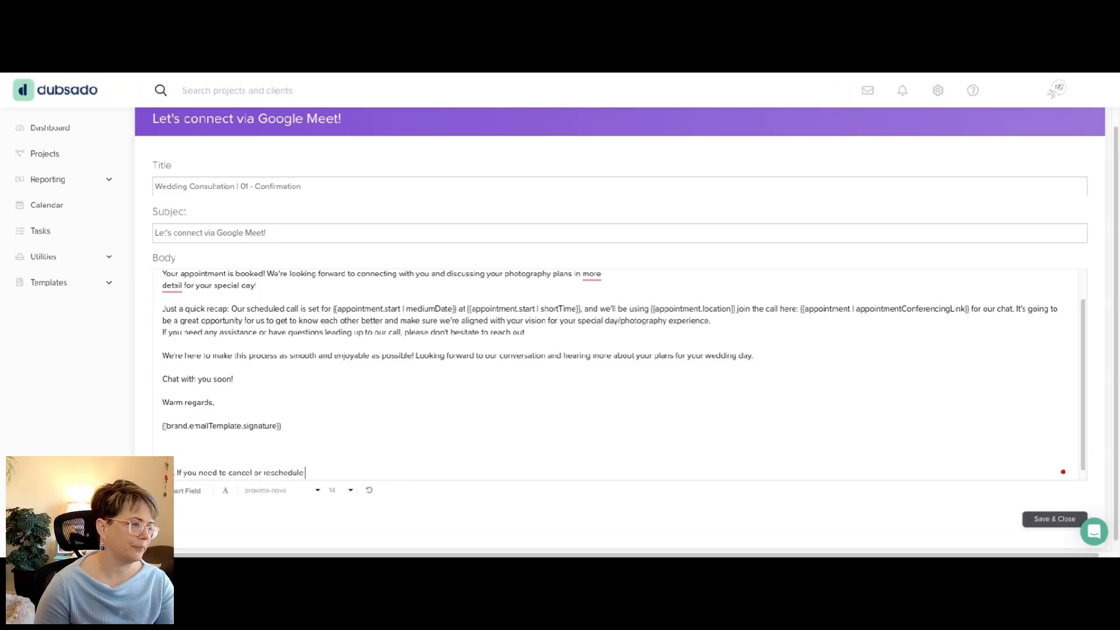
type("please use the li")
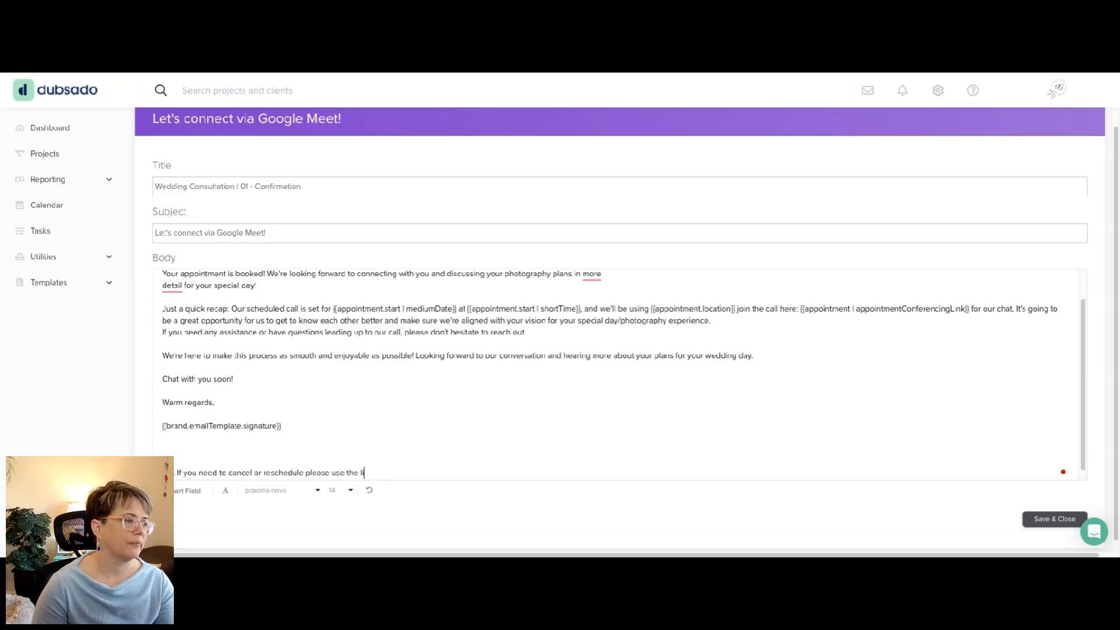
type("nks below.")
scroll(623, 373, "down", 1)
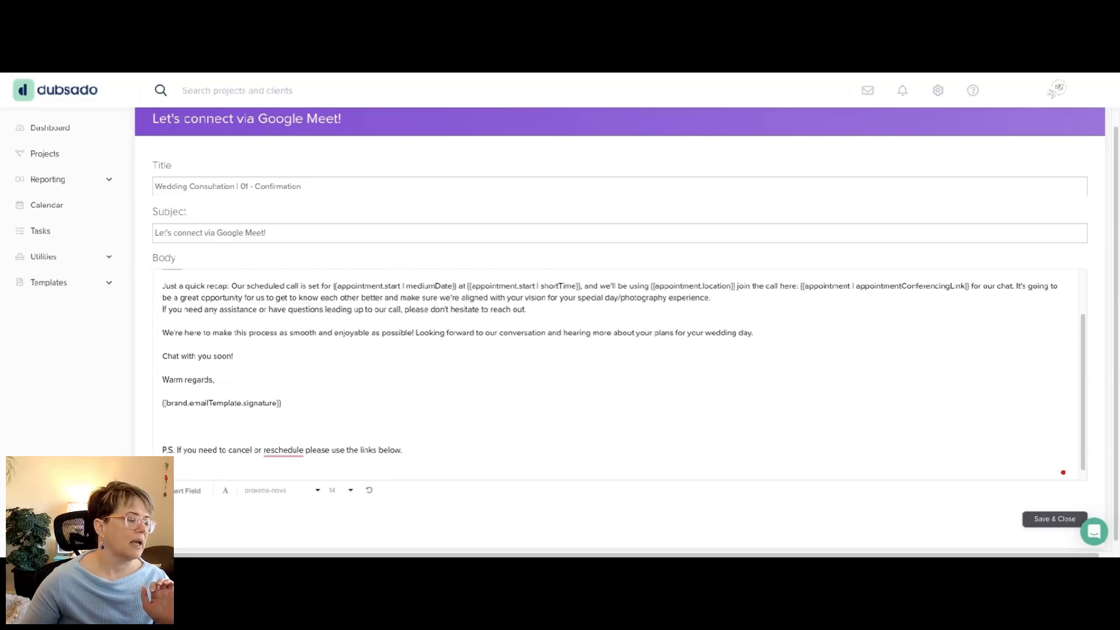
Insert the Appointment Cancel Button and Appointment Reschedule Button smart fields below the P.S. line.
left_click(188, 490)
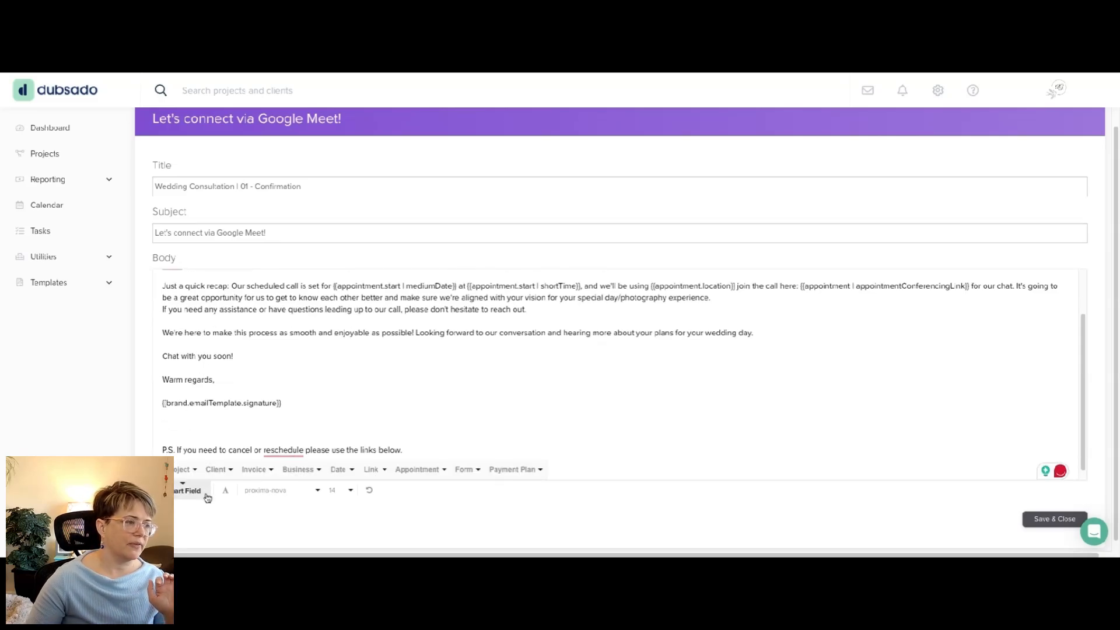
left_click(427, 469)
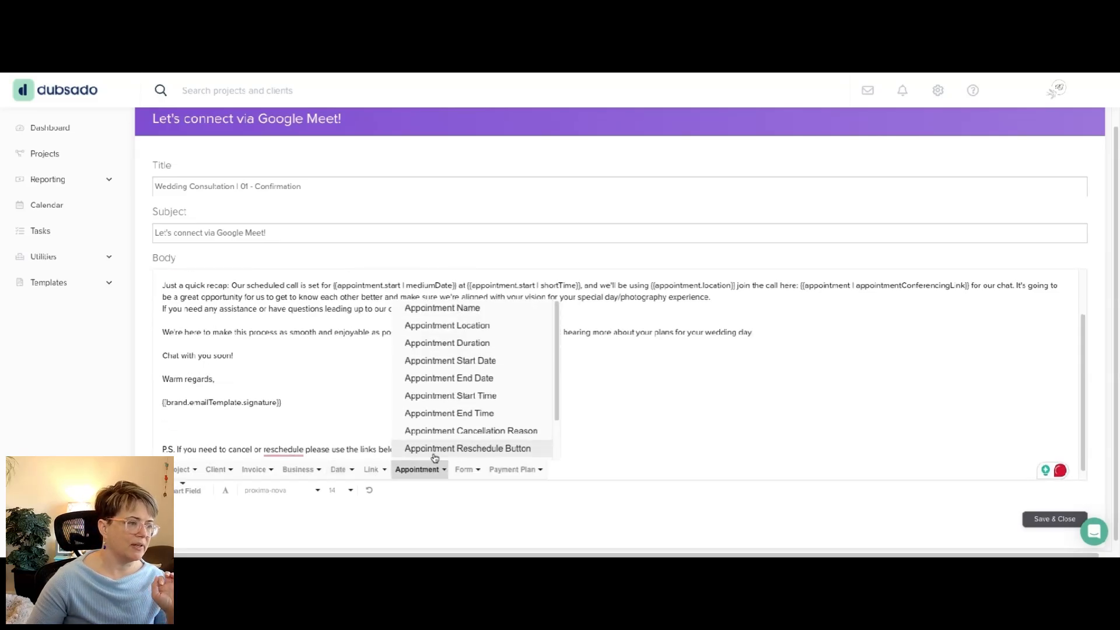
scroll(471, 401, "down", 2)
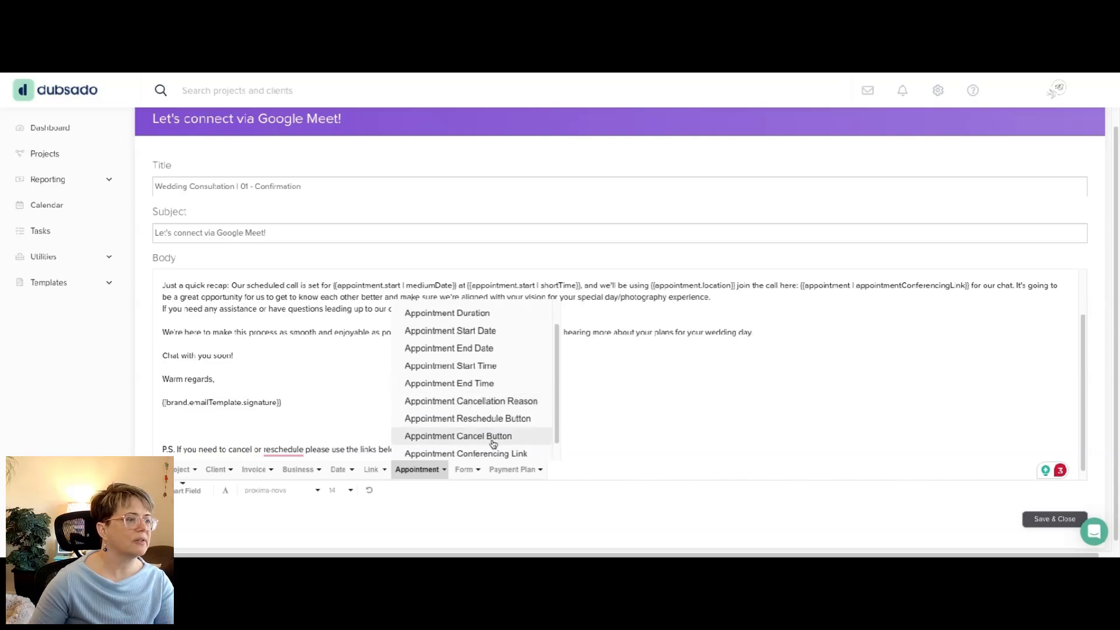
left_click(483, 437)
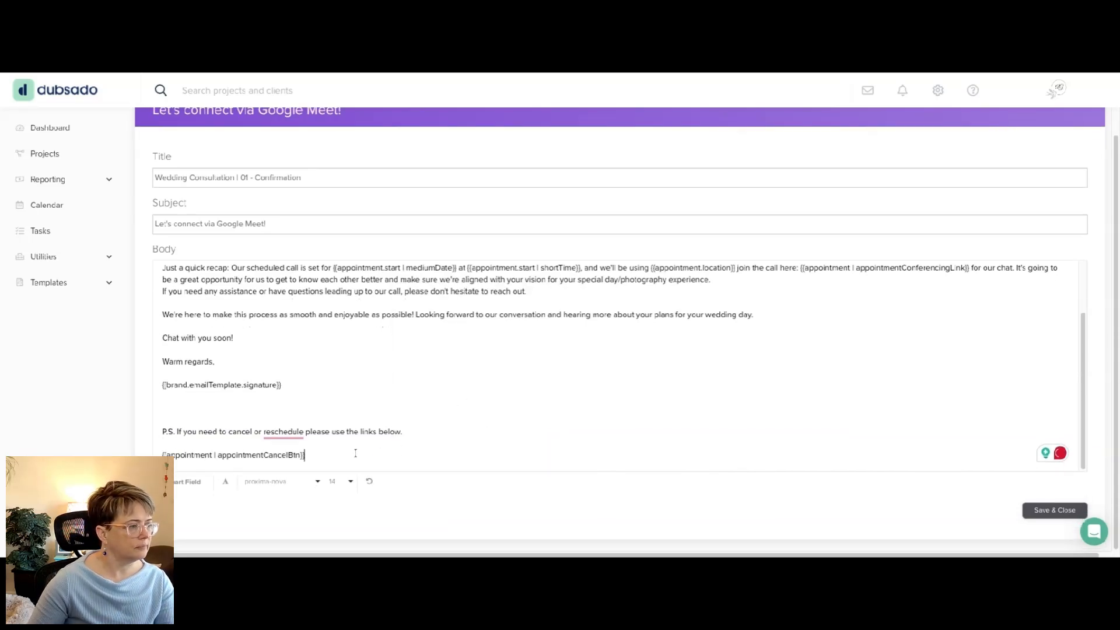
left_click(188, 482)
left_click(415, 468)
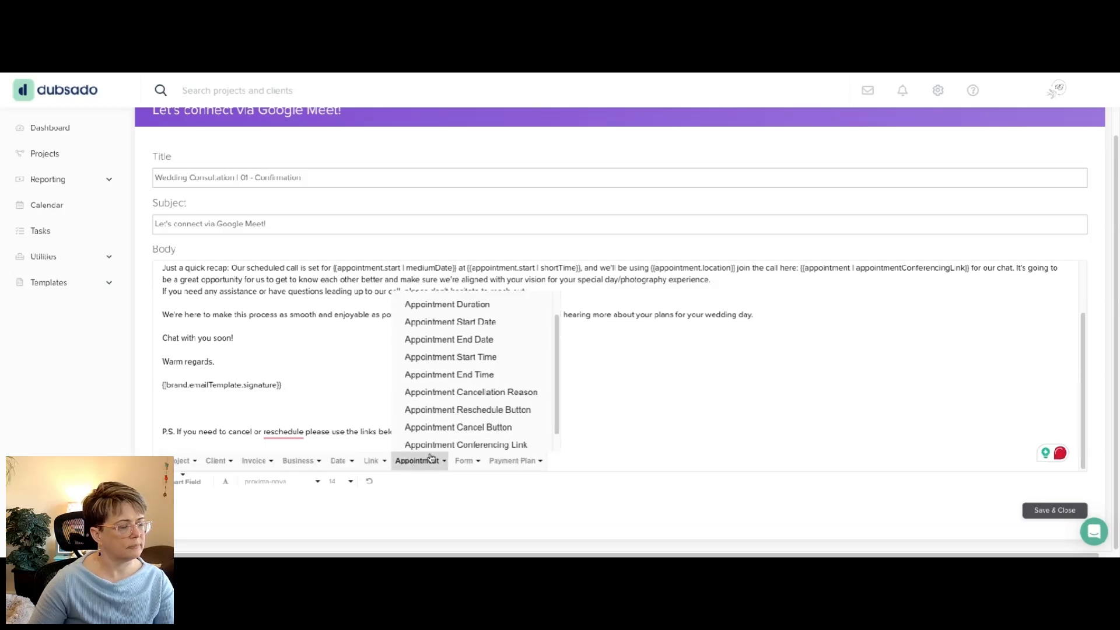
left_click(508, 408)
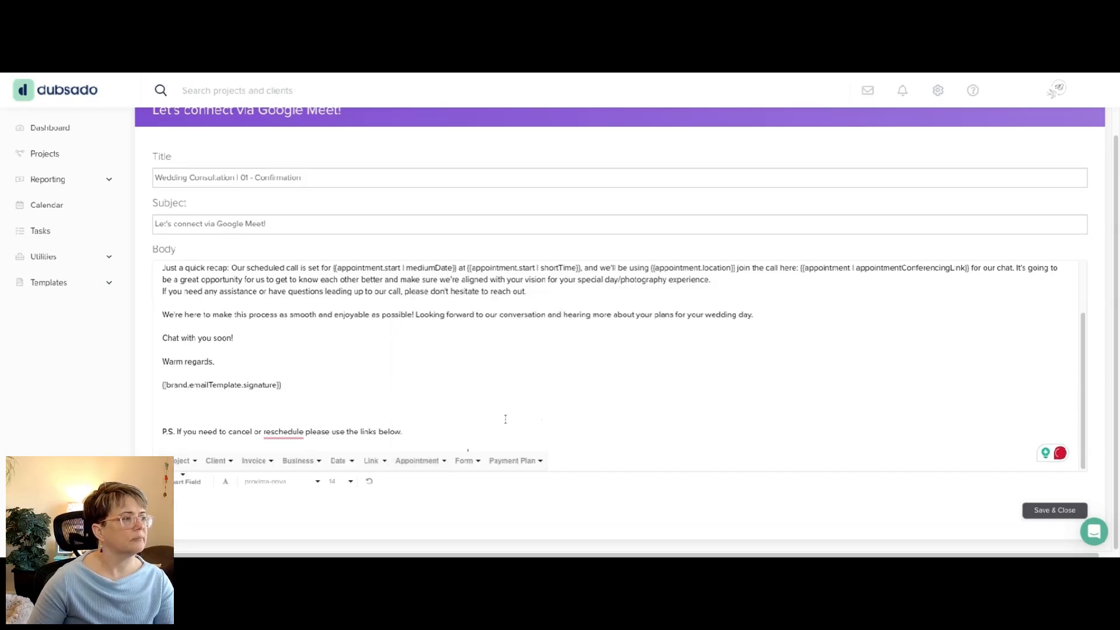
left_click(504, 417)
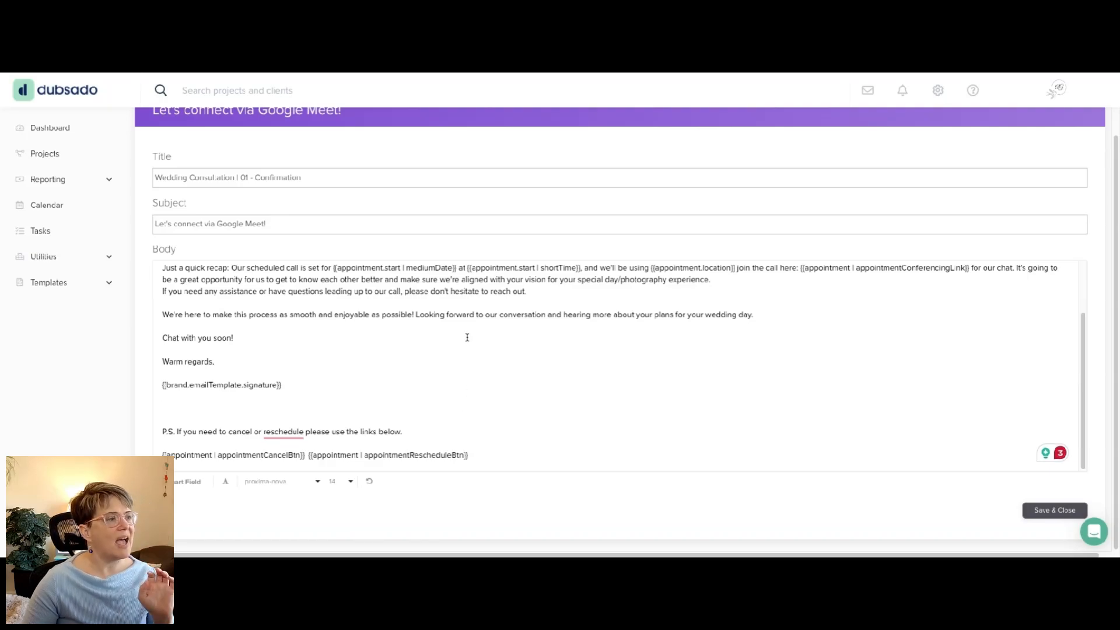
Add an "Add to Calendar:" line with the Add to Calendar Link smart field after the paragraph offering assistance.
left_click(623, 292)
key("Return")
key("Return")
type("Add to Calendar")
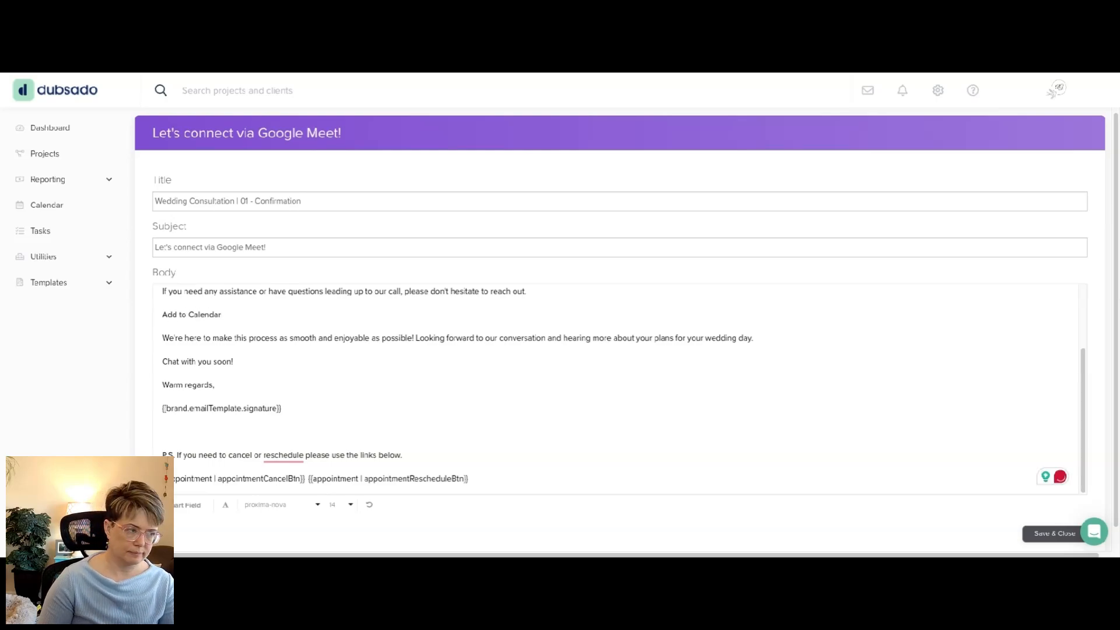
type(":")
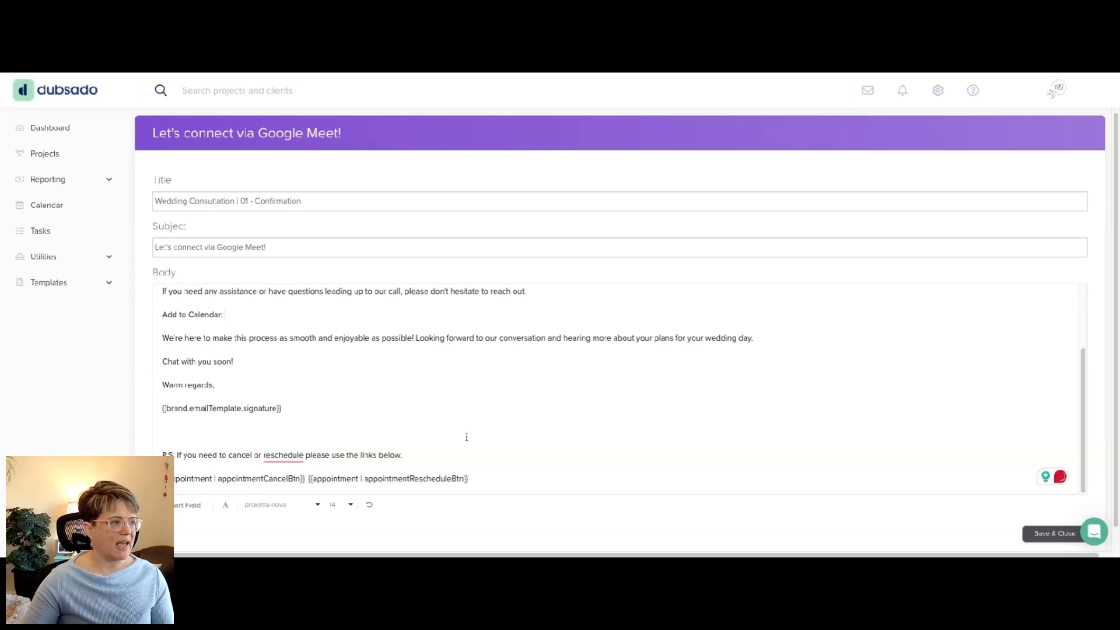
left_click(197, 514)
left_click(430, 489)
scroll(446, 400, "down", 1)
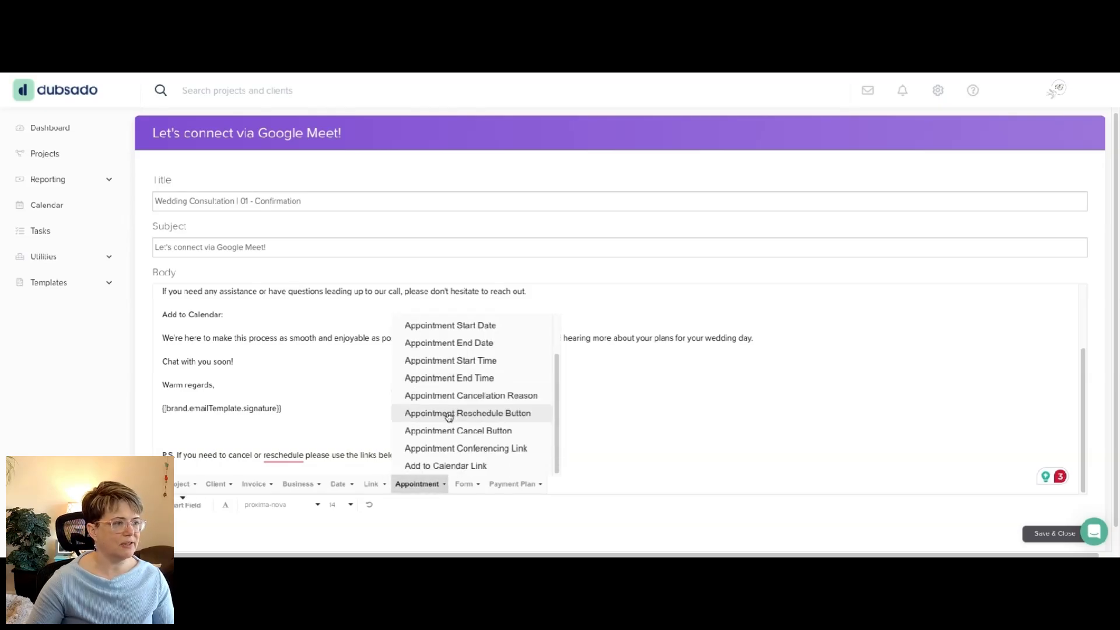
left_click(447, 464)
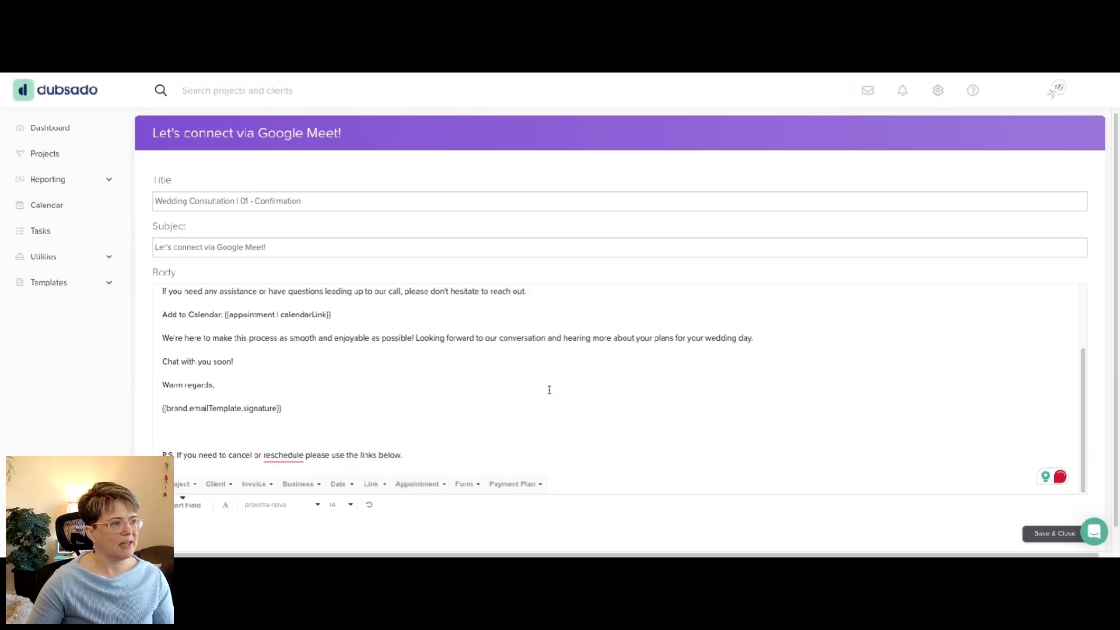
Review the confirmation email's body, then save and close it.
scroll(556, 389, "up", 2)
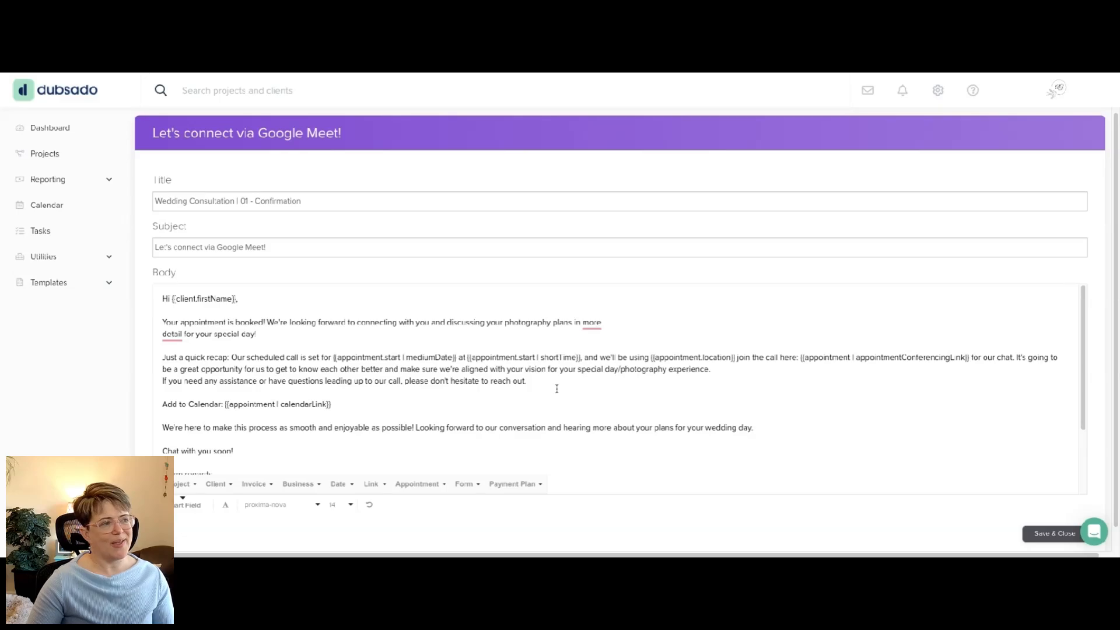
scroll(623, 379, "down", 2)
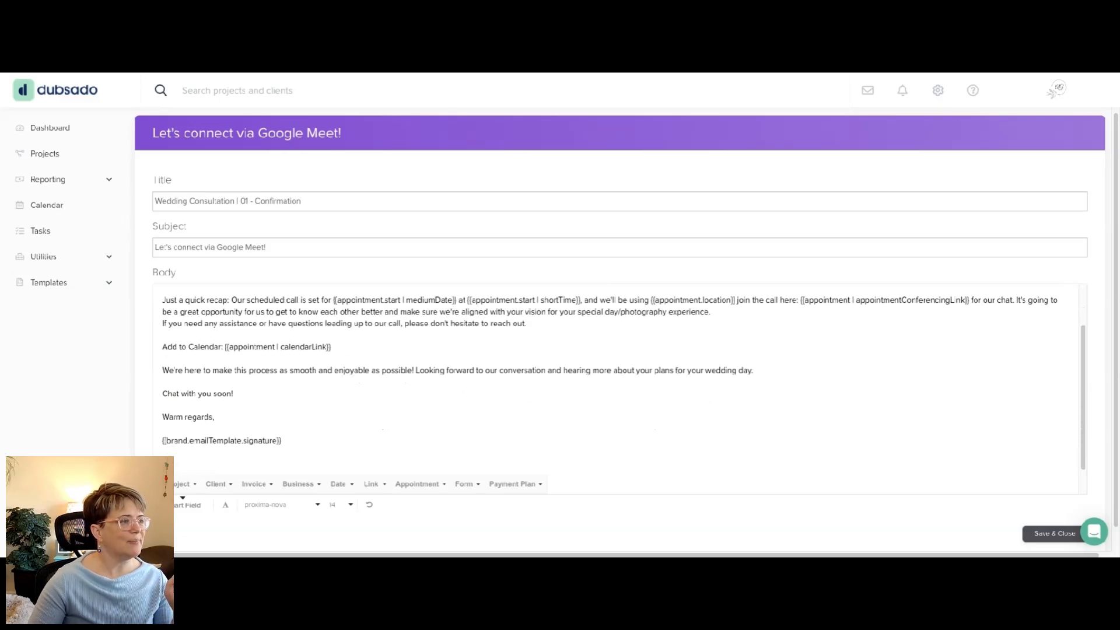
left_click(1036, 540)
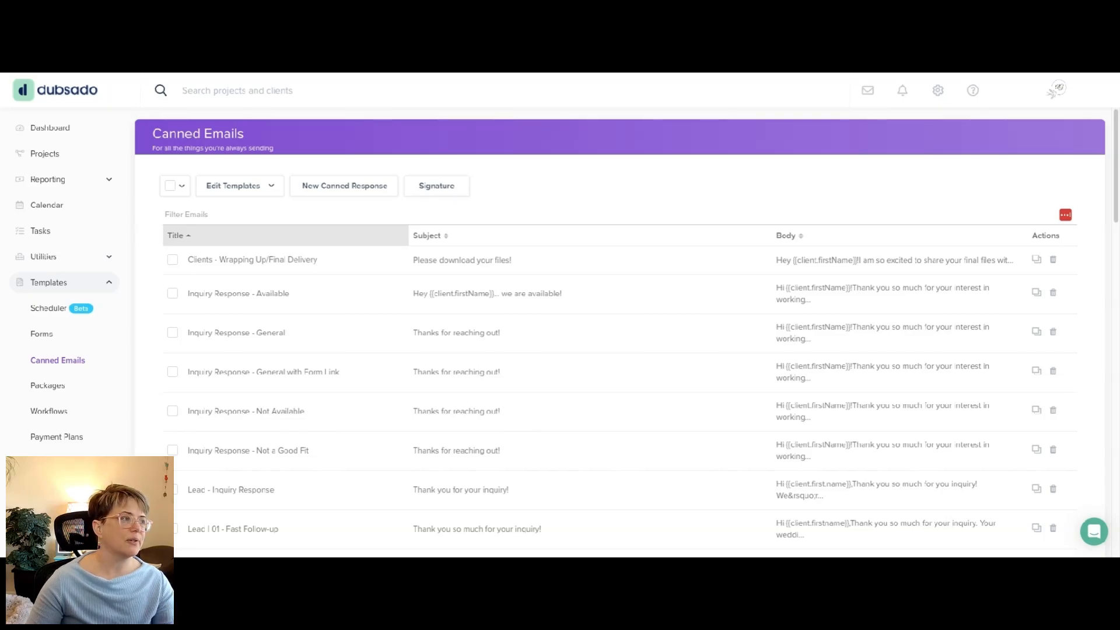
Open the calendar settings to view the available calendars and video conferencing options.
left_click(43, 210)
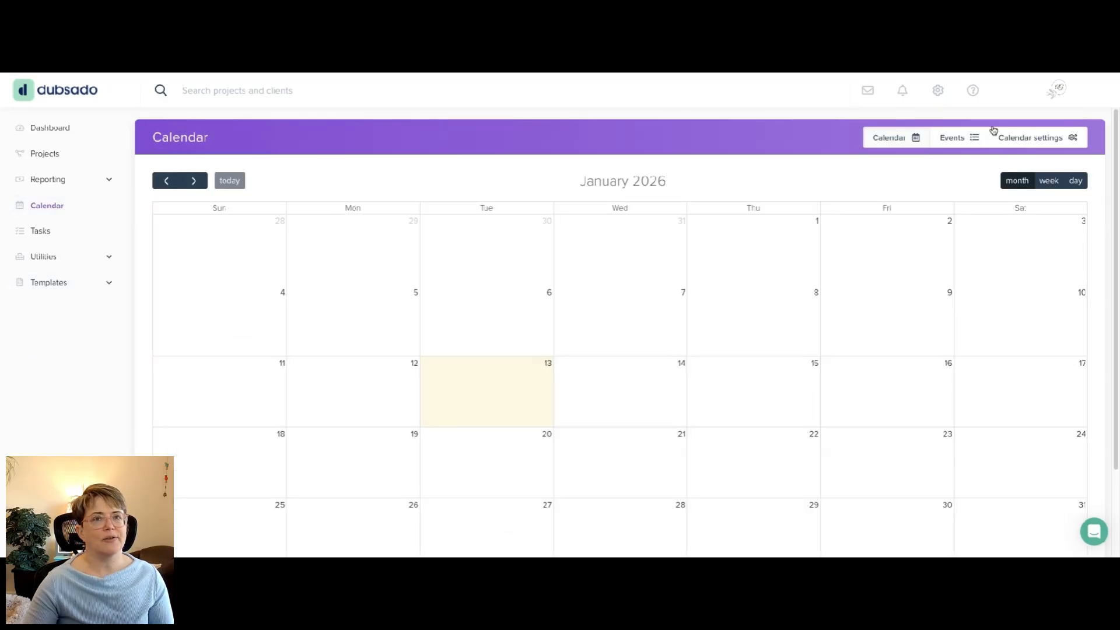
left_click(1079, 139)
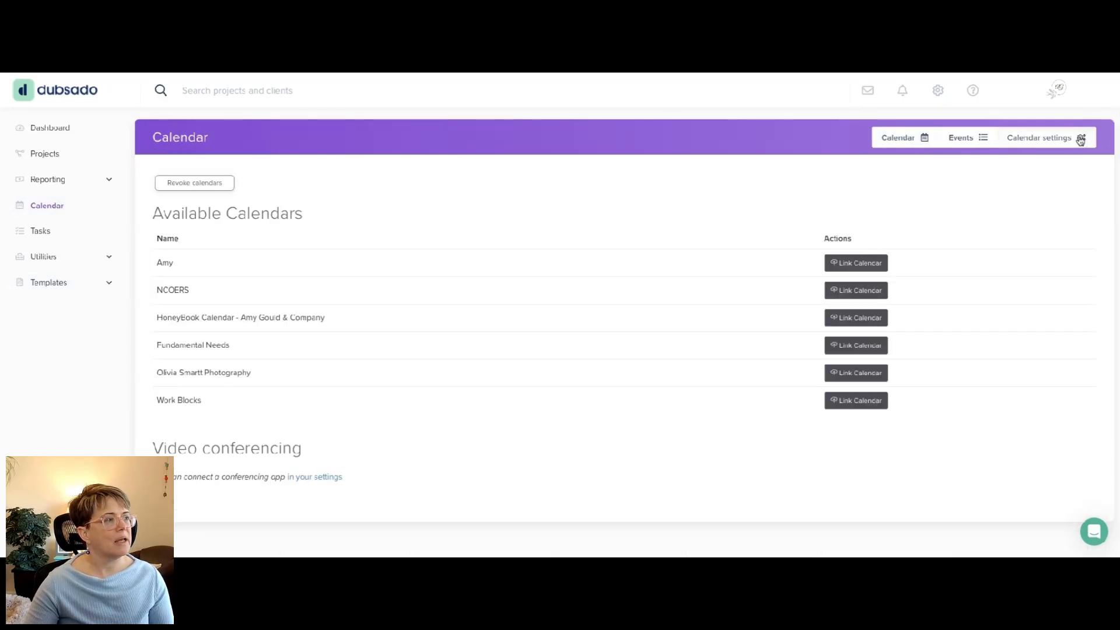